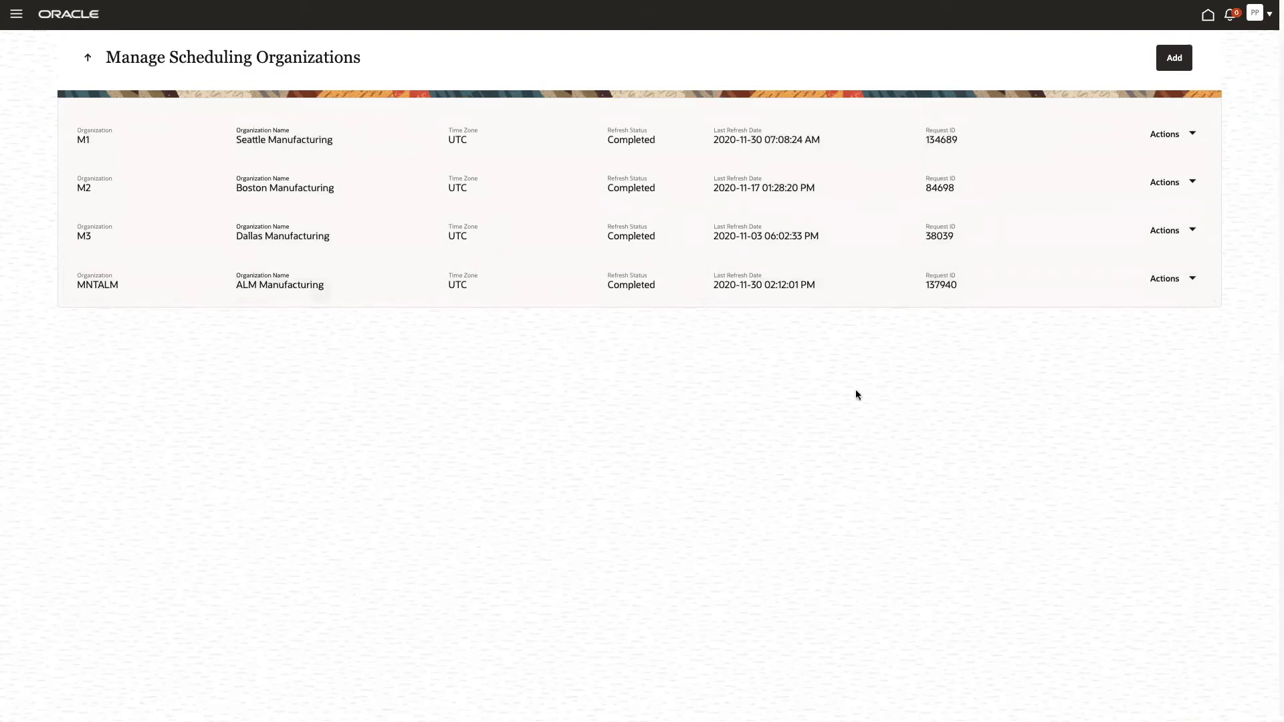
Add M8 (MFG and MNT org) as a scheduling organization
{"action": "left_click", "coordinate": [1182, 64]}
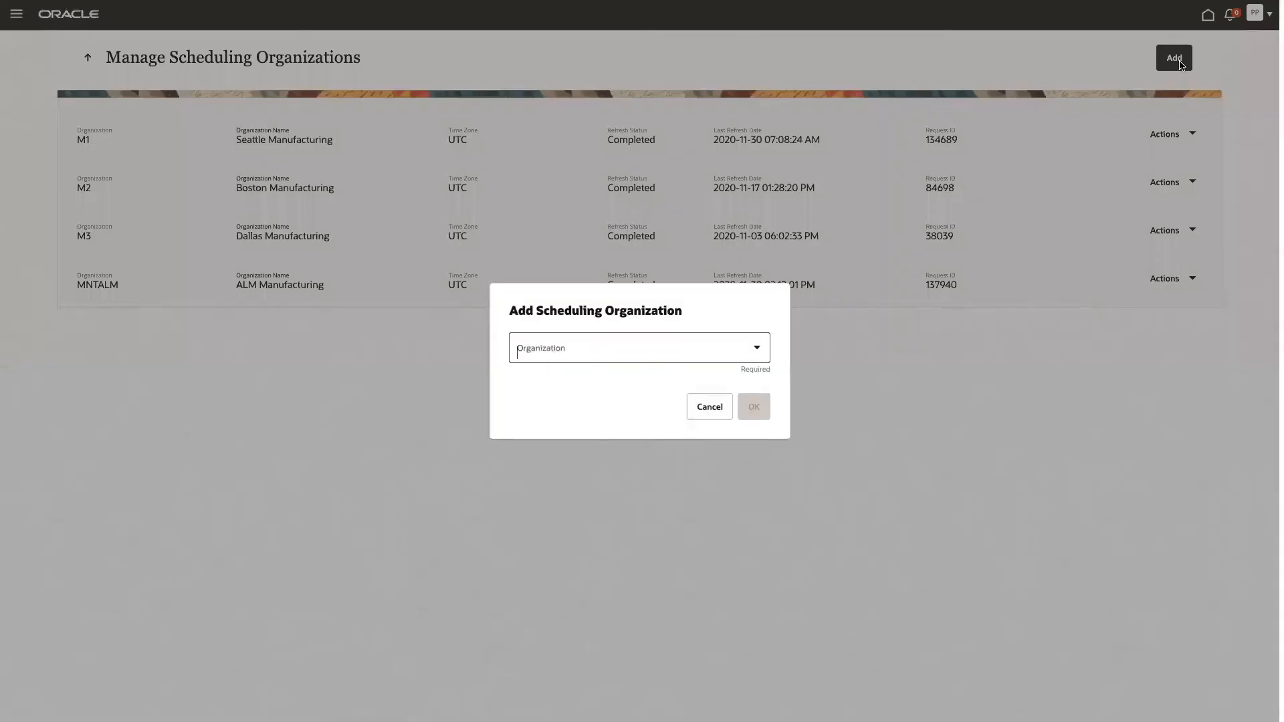
{"action": "type", "text": "M1"}
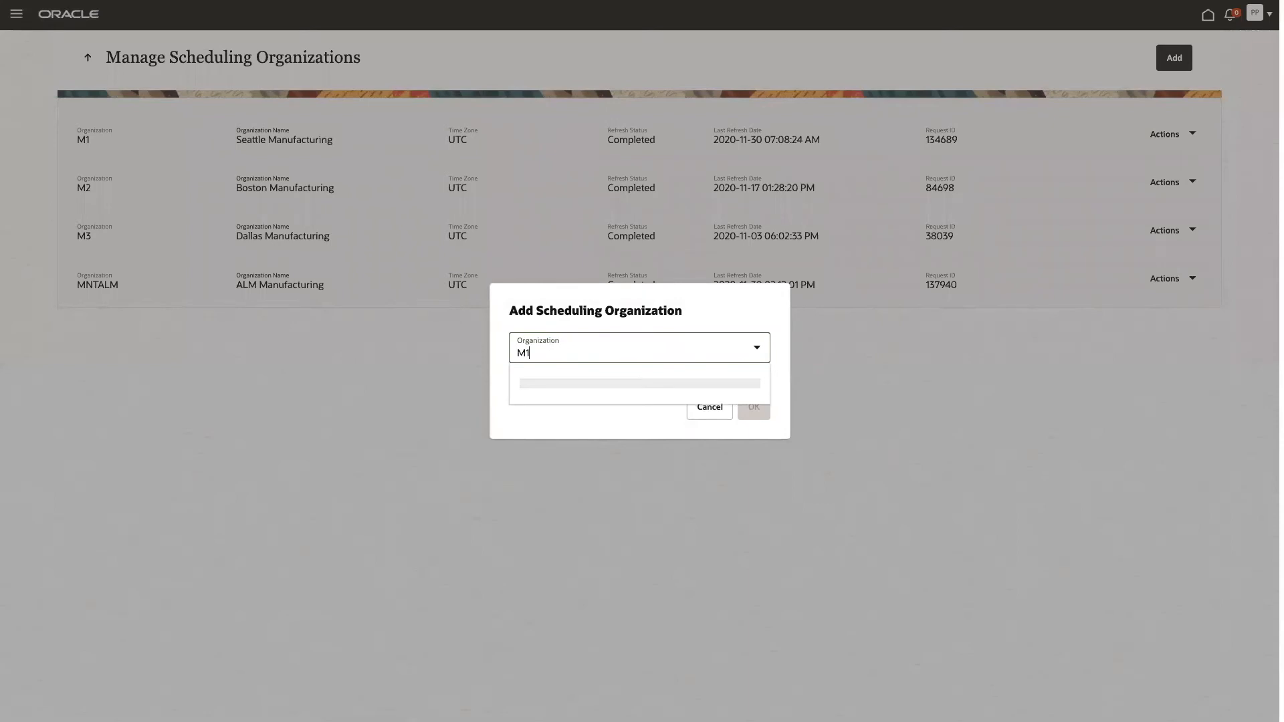
{"action": "key", "text": "BackSpace"}
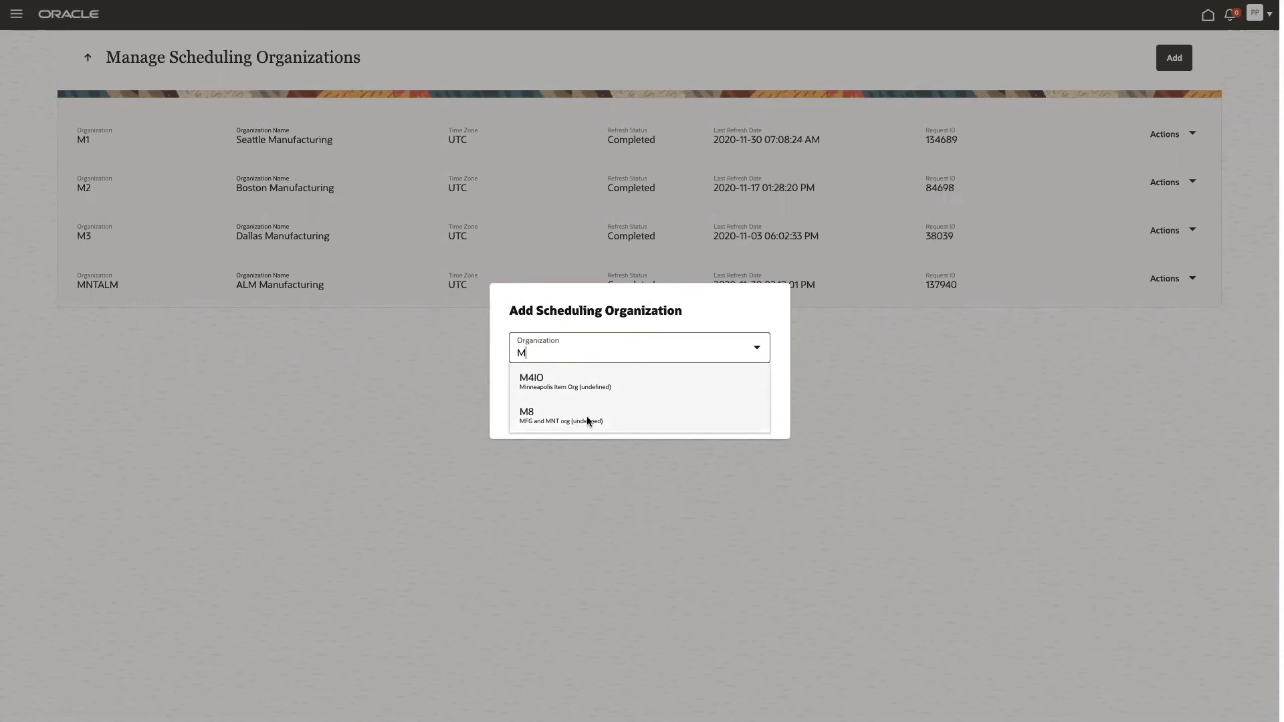
{"action": "left_click", "coordinate": [545, 416]}
{"action": "left_click", "coordinate": [755, 400]}
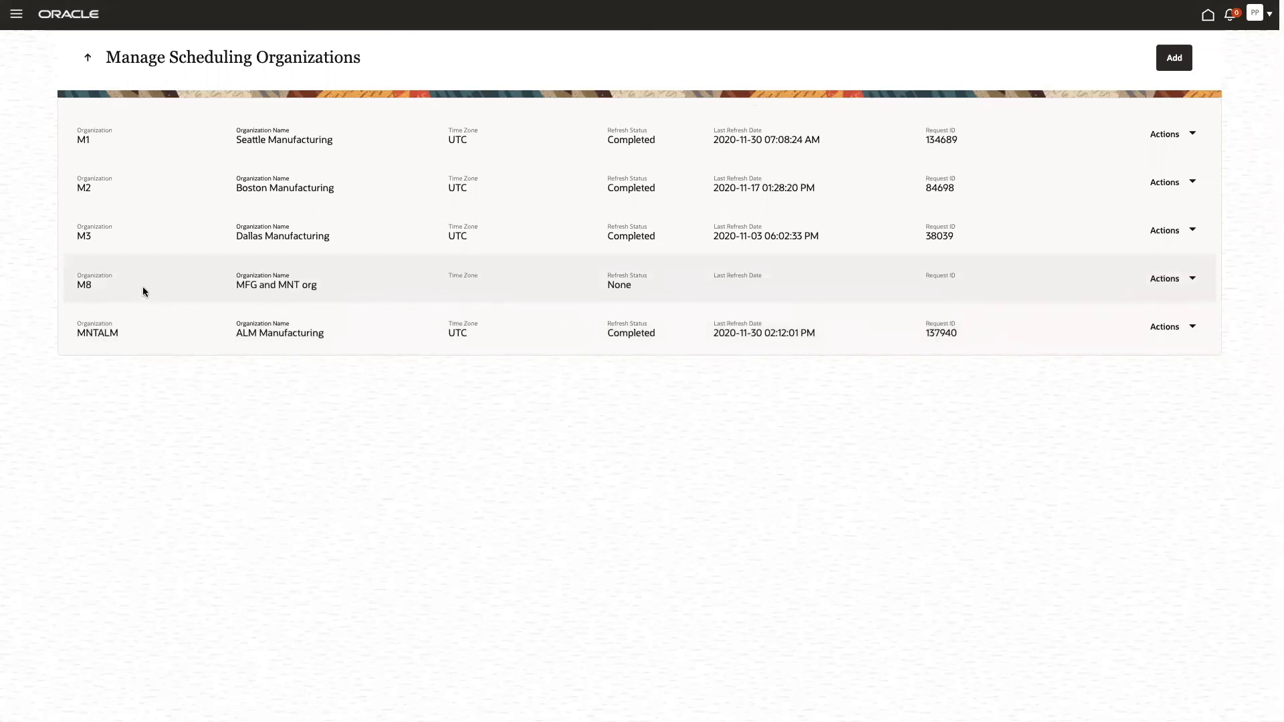
Return to the production schedules and create a new schedule named !CURR-TEMP2 with the description "Sample schedule"
{"action": "left_click", "coordinate": [88, 58]}
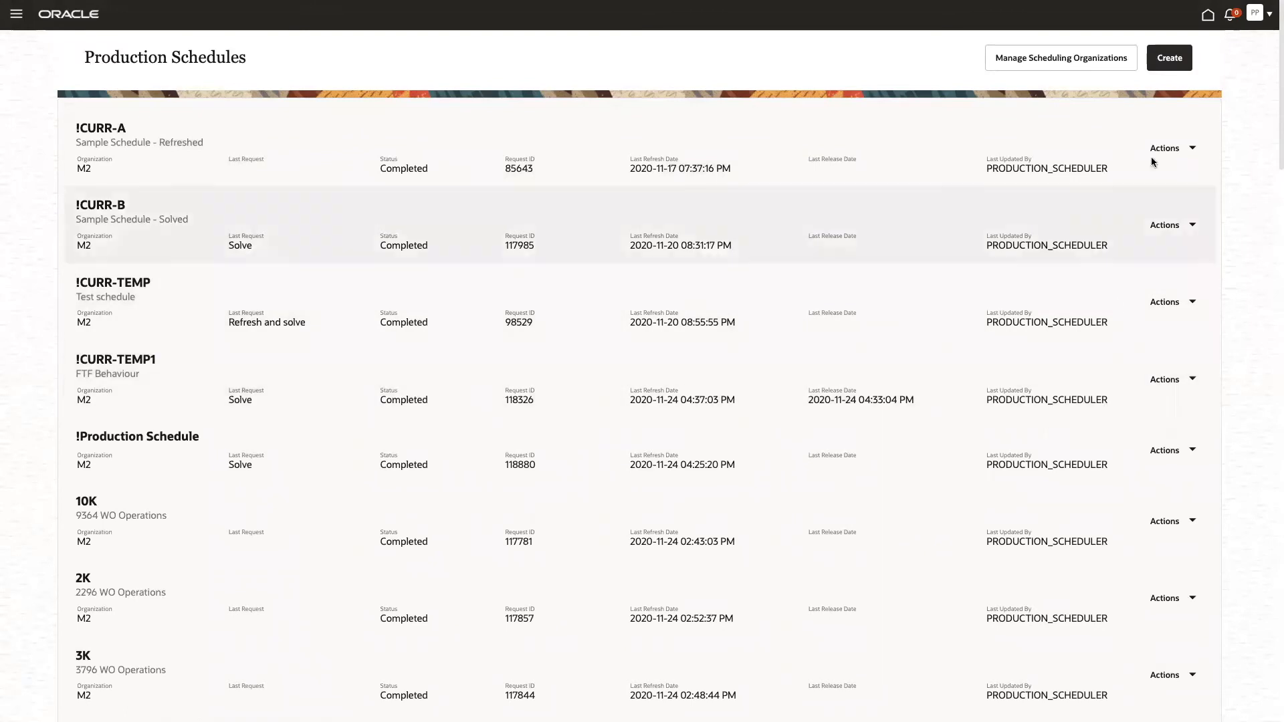
{"action": "left_click", "coordinate": [1170, 62]}
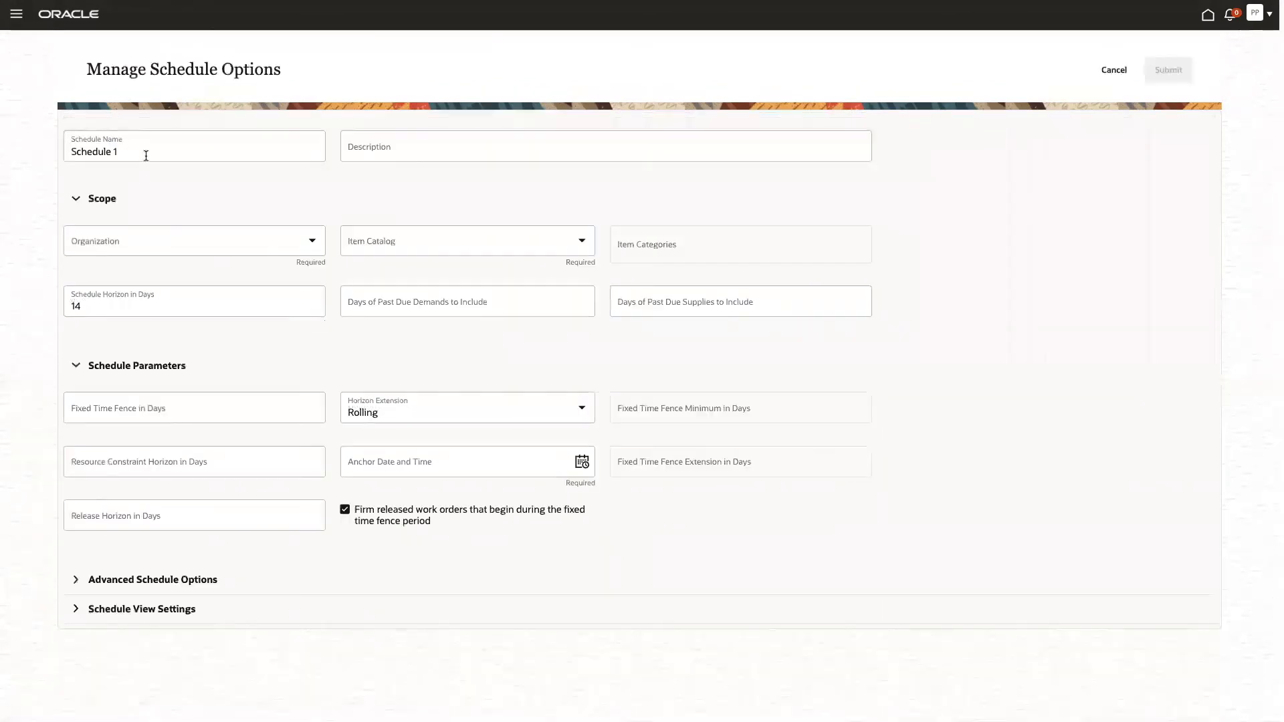
{"action": "type", "text": "!"}
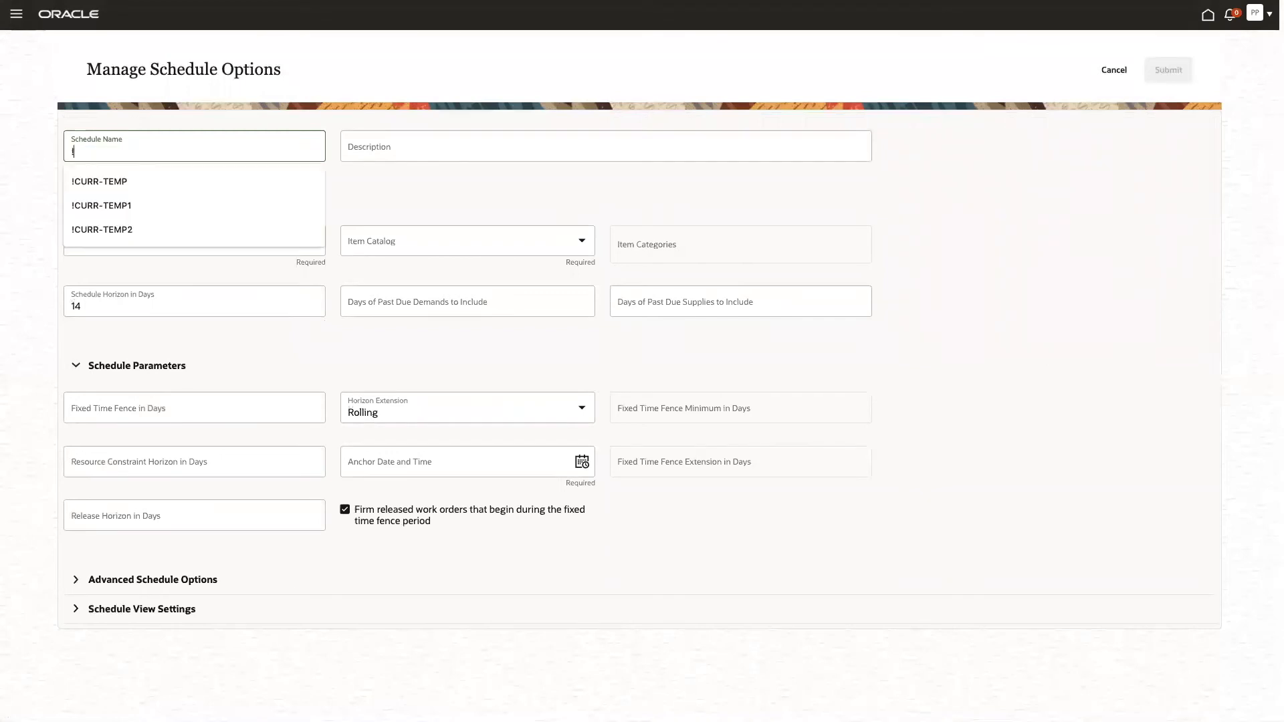
{"action": "left_click", "coordinate": [101, 231]}
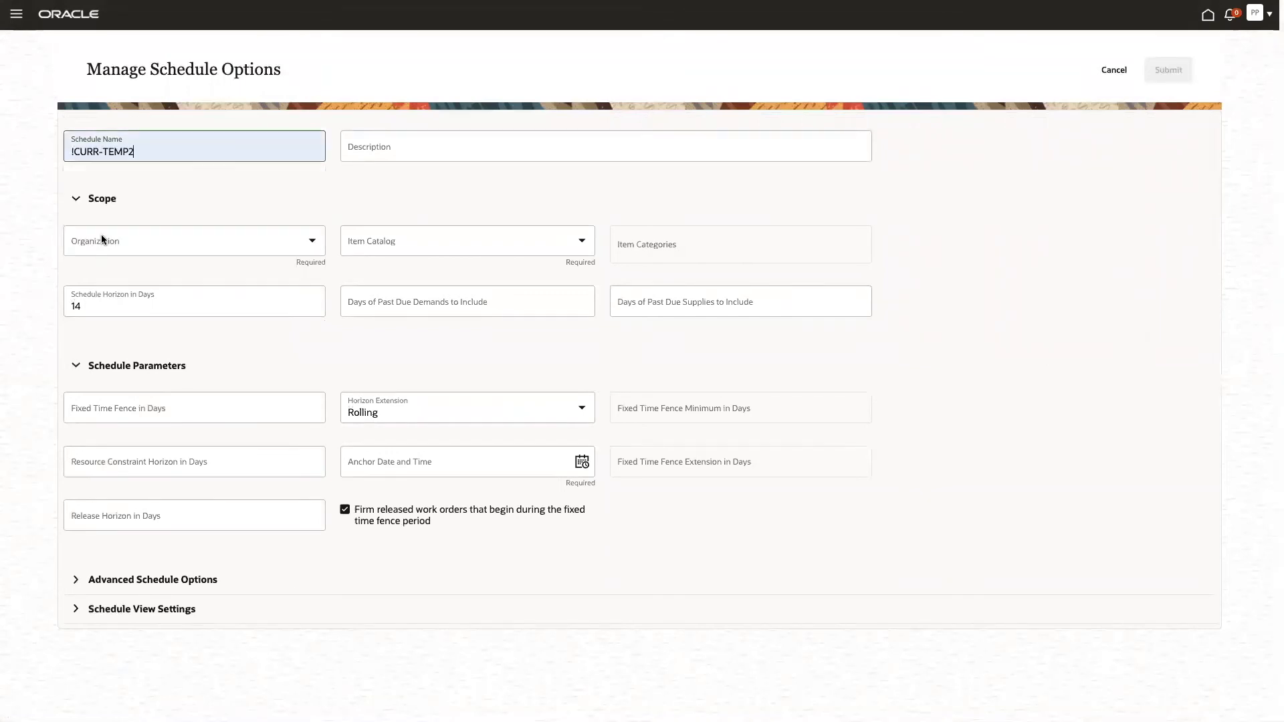
{"action": "left_click", "coordinate": [376, 153]}
{"action": "type", "text": "Sample "}
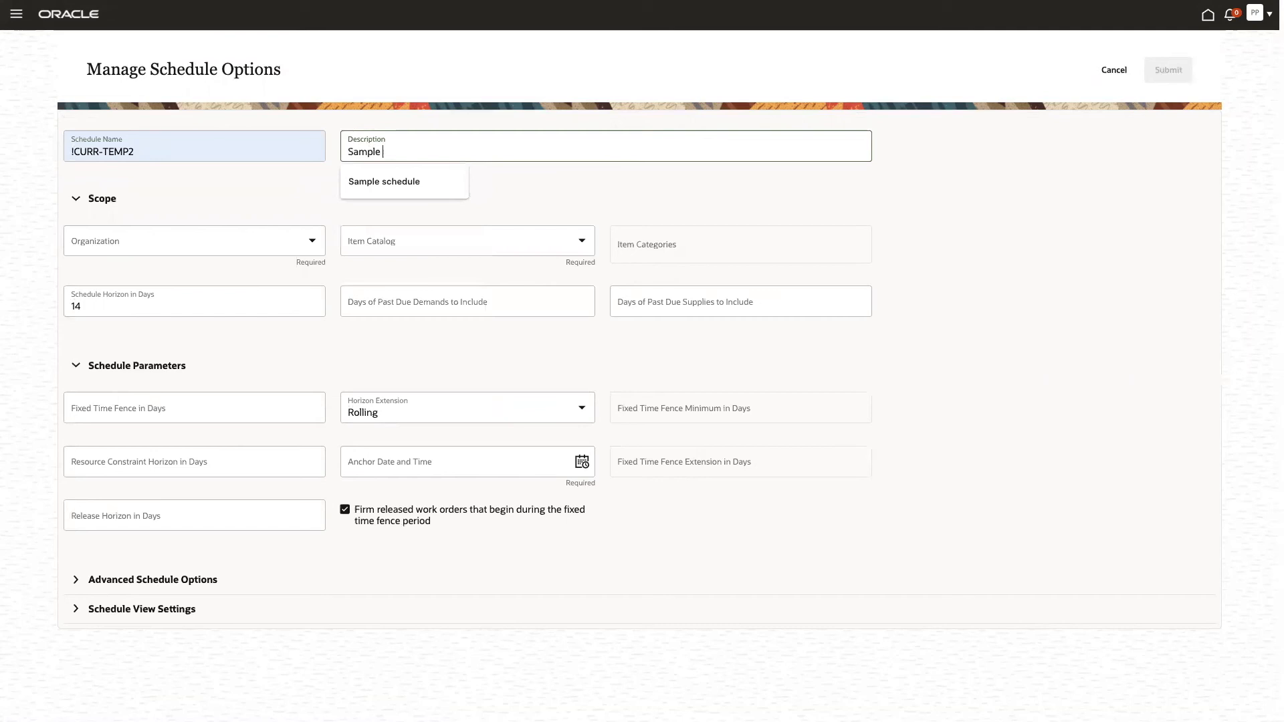
{"action": "type", "text": "Schedule"}
{"action": "left_click", "coordinate": [407, 175]}
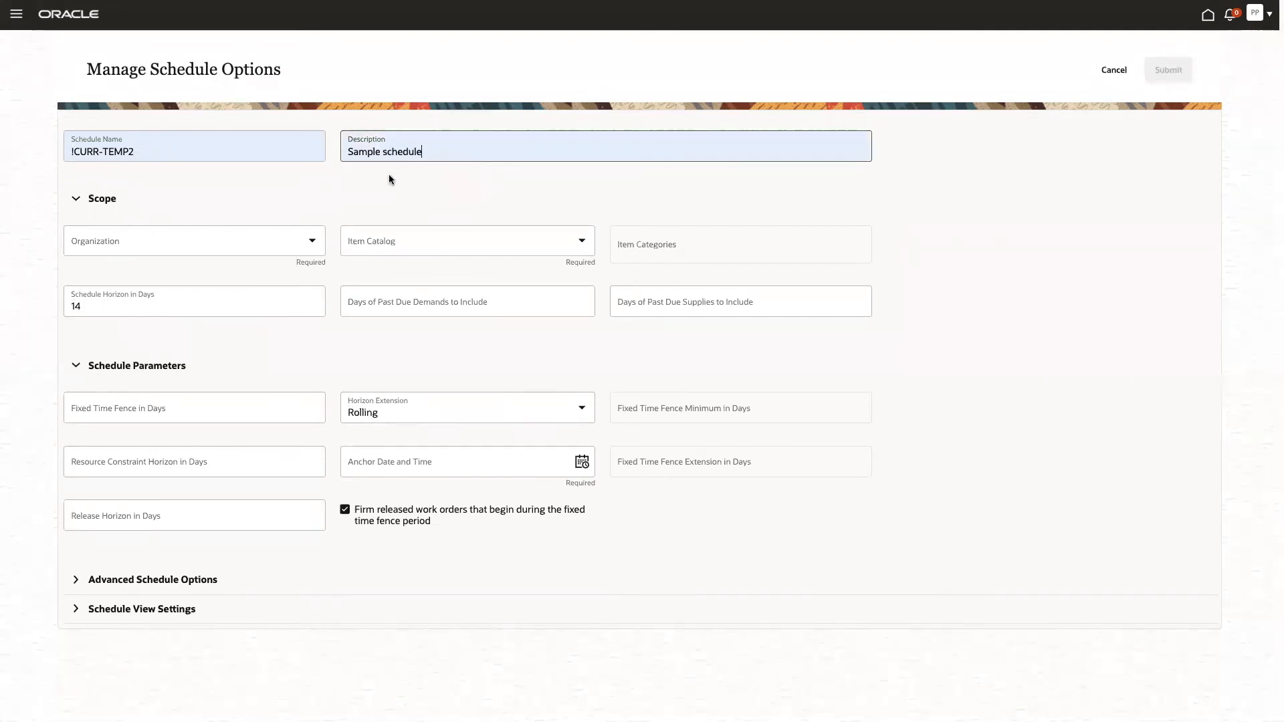
Set the schedule's scope to organization M2 and item catalog RBPS_EXTRUSION_CAT
{"action": "left_click", "coordinate": [212, 238]}
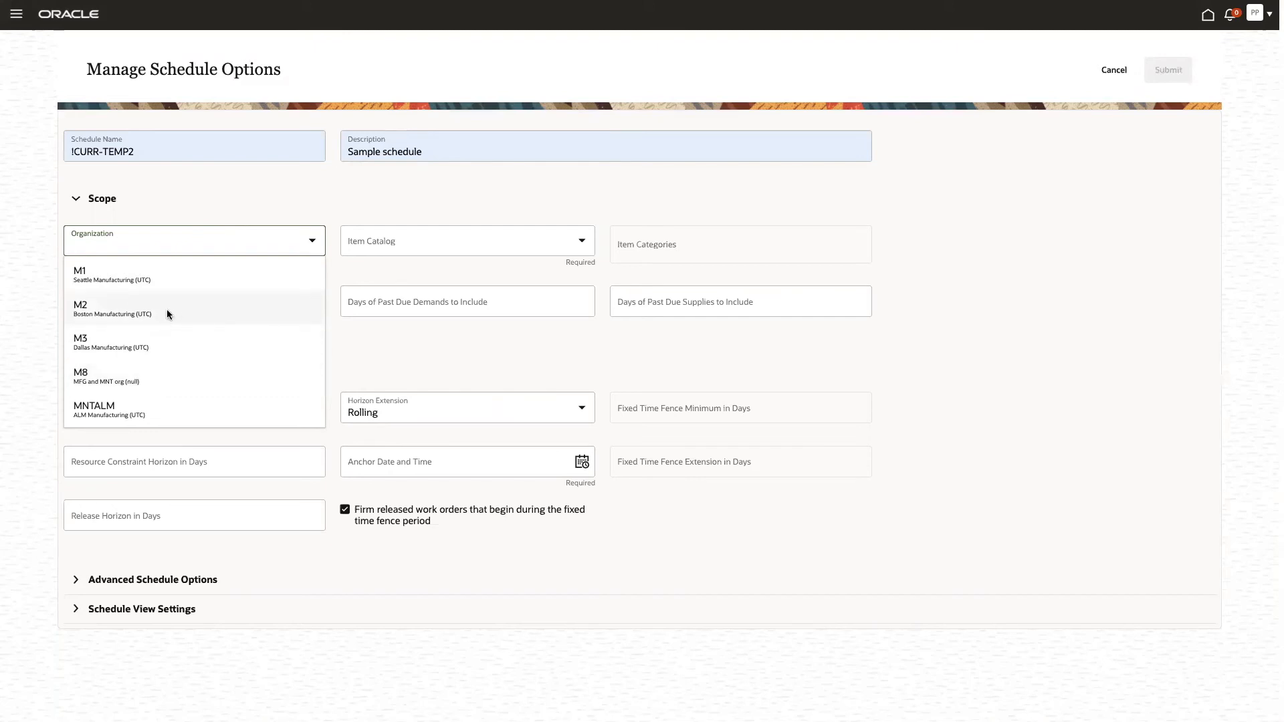
{"action": "left_click", "coordinate": [128, 312]}
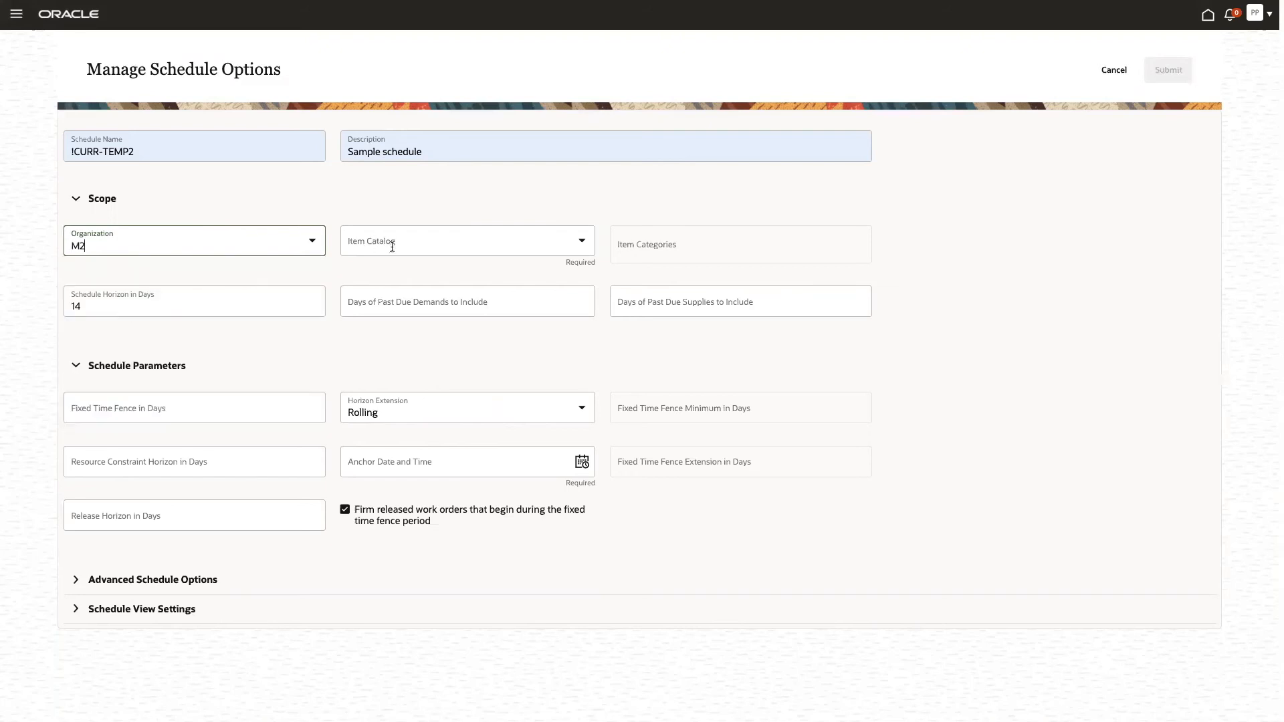
{"action": "left_click", "coordinate": [581, 243]}
{"action": "type", "text": "RBPS_EXTRUSION_CAT"}
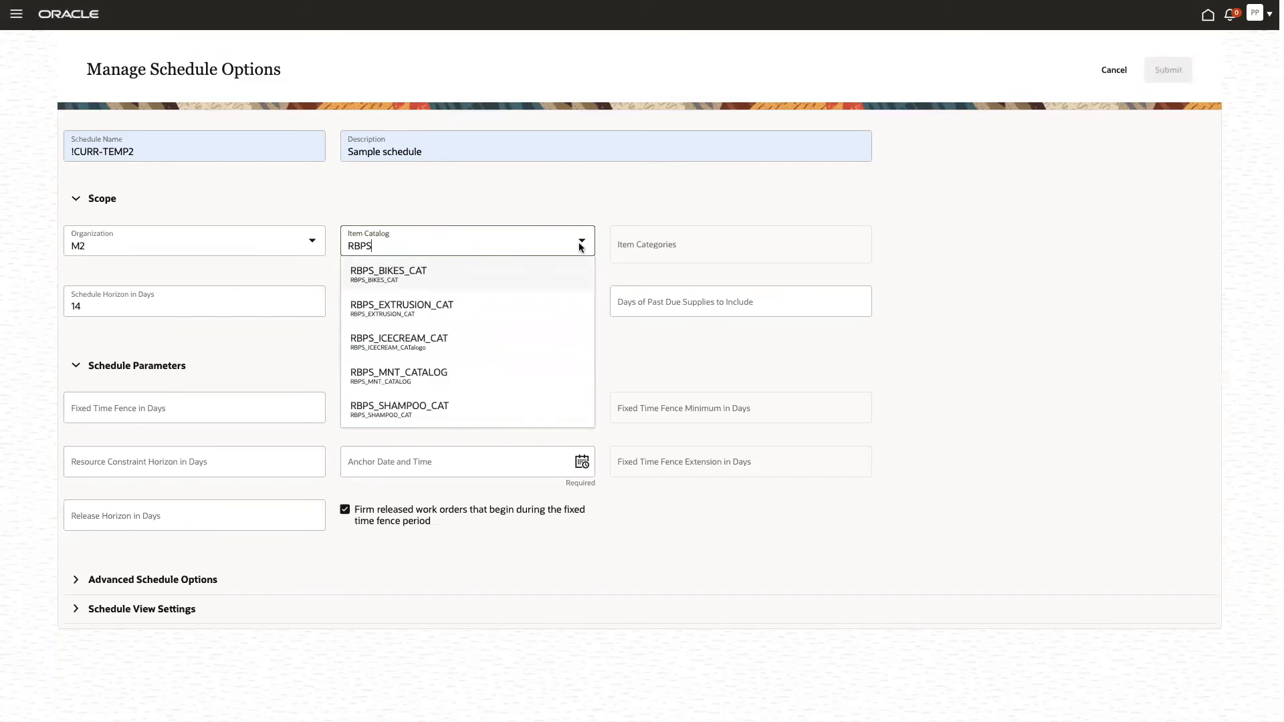
{"action": "left_click", "coordinate": [434, 311]}
Add the item categories RBPS_RECYCLEBIN_CAT, RBPS_PIPE_CAT, RBPS_ROLLOS_CAT, RBPS_RAWMATERIAL_CAT and RBPS_WIP_CAT to the schedule's scope
{"action": "left_click", "coordinate": [694, 250]}
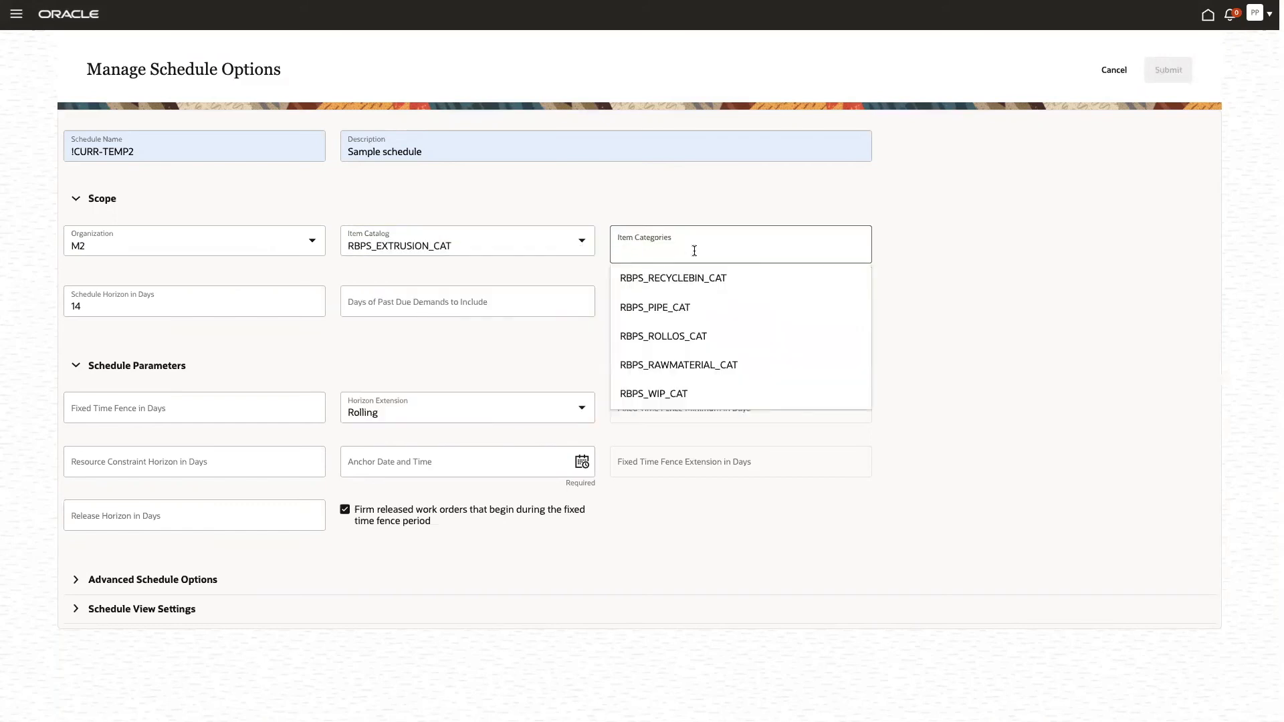
{"action": "left_click", "coordinate": [676, 284]}
{"action": "left_click", "coordinate": [677, 284]}
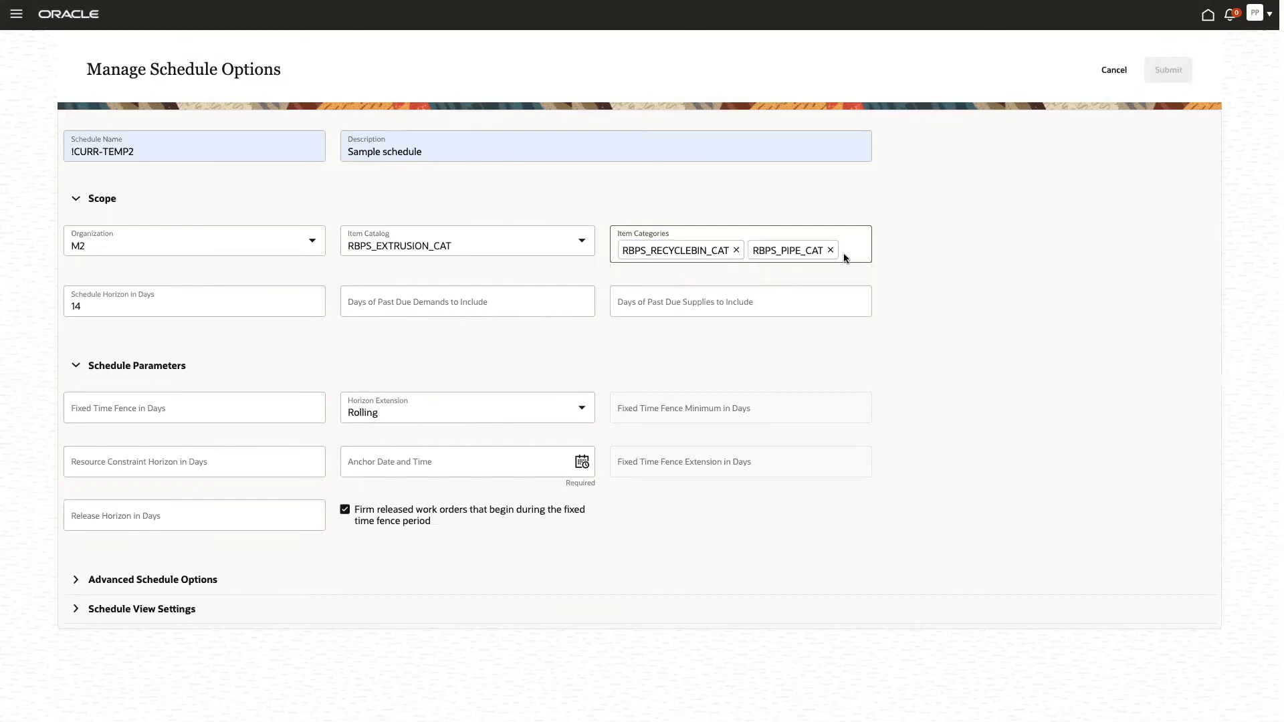
{"action": "left_click", "coordinate": [787, 280]}
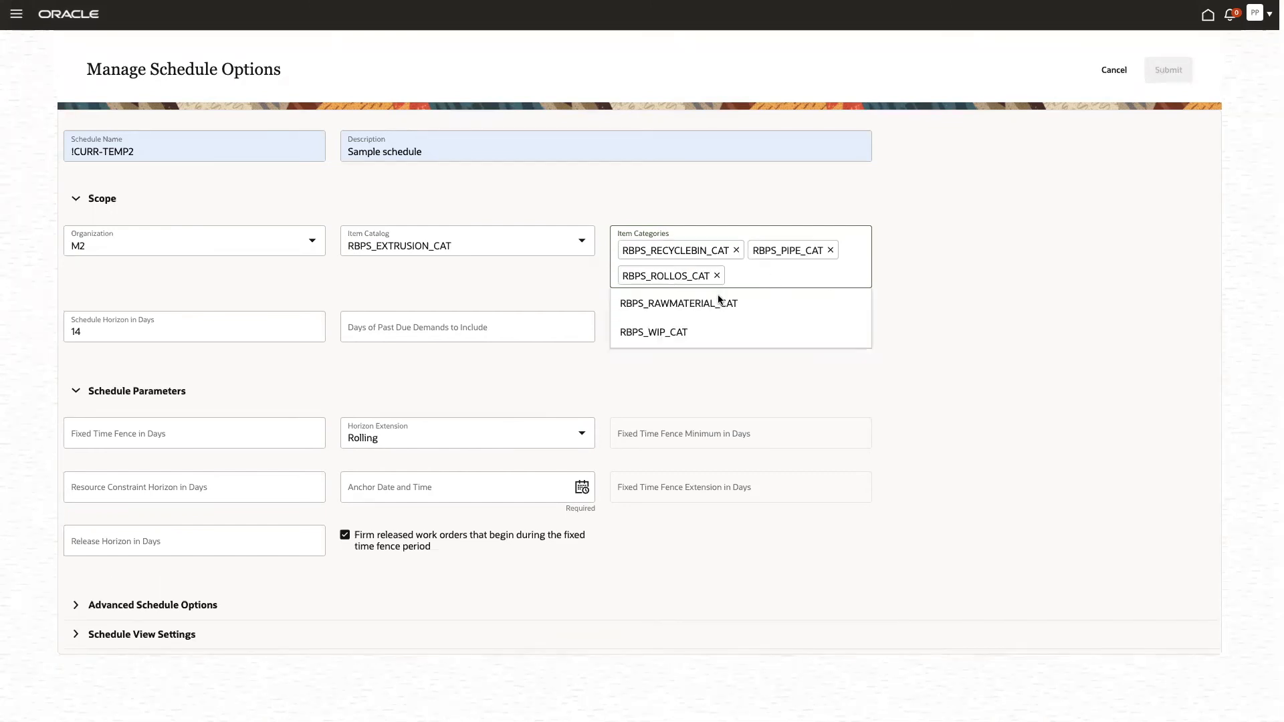
{"action": "left_click", "coordinate": [685, 304]}
{"action": "left_click", "coordinate": [659, 337]}
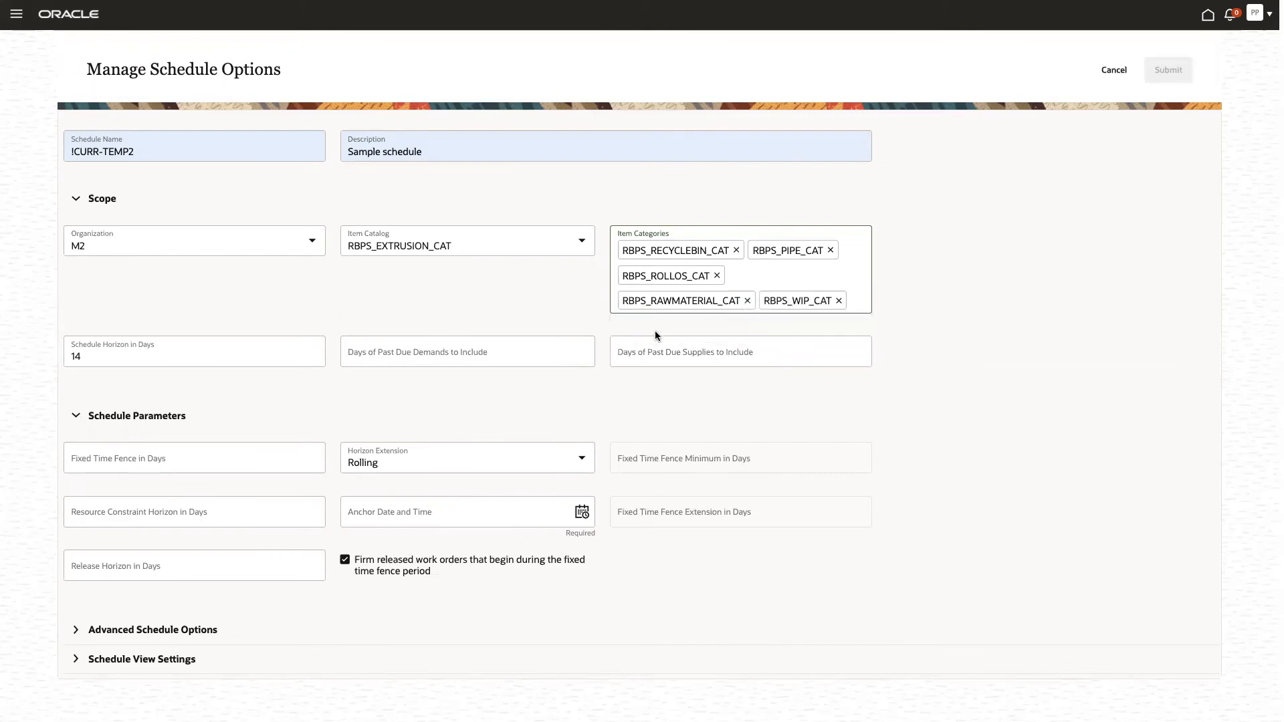
Set the schedule's anchor date and time to February 1, 2021, 12:00 AM
{"action": "left_click", "coordinate": [108, 351]}
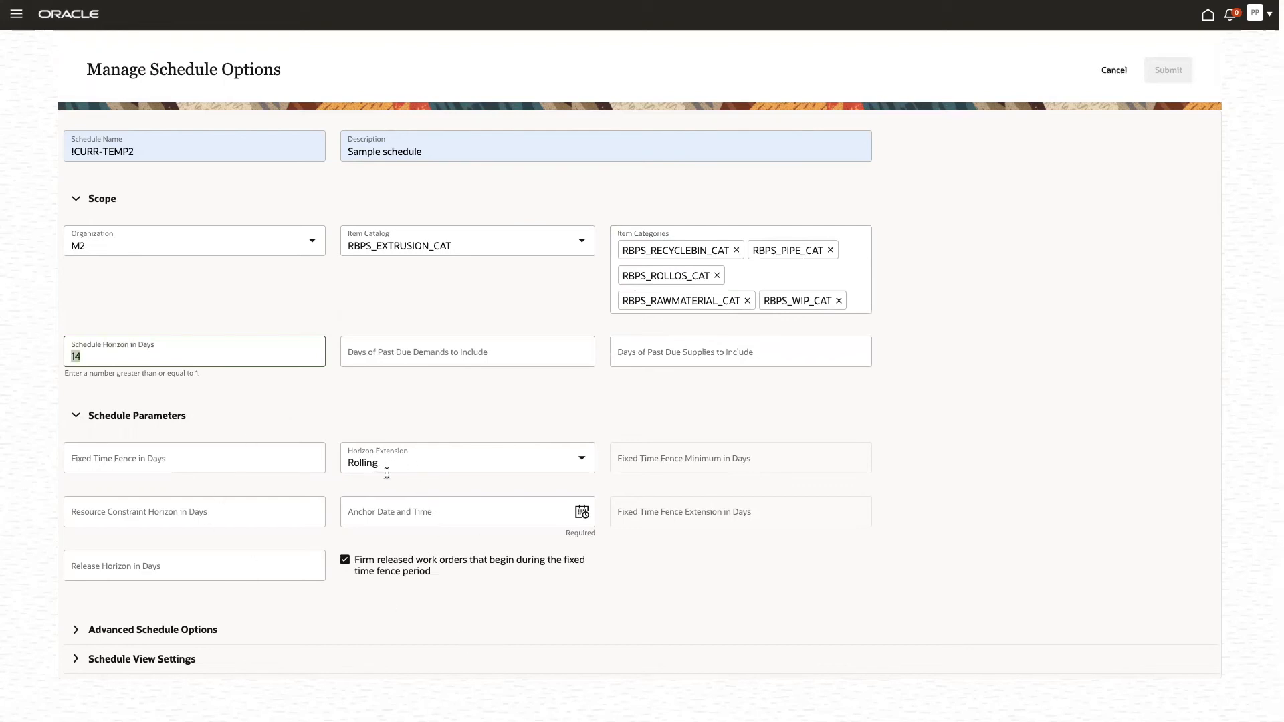
{"action": "left_click", "coordinate": [424, 507]}
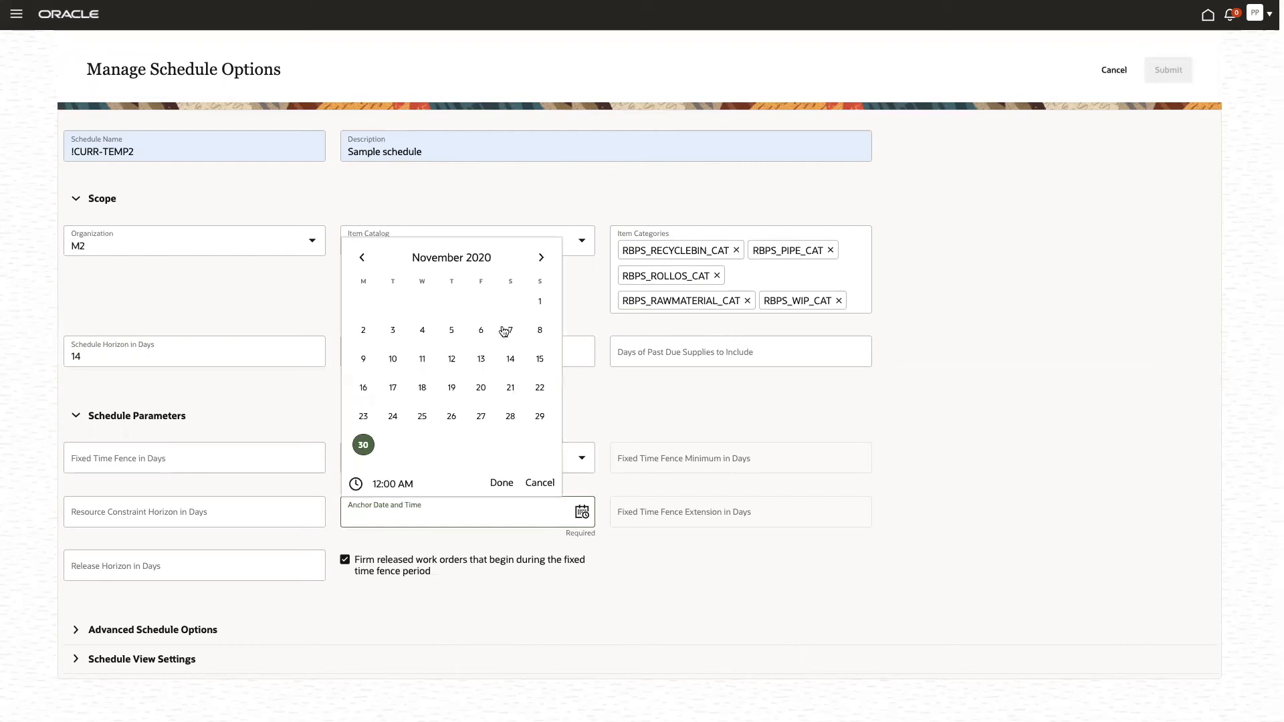
{"action": "left_click", "coordinate": [542, 259]}
{"action": "left_click", "coordinate": [542, 259]}
{"action": "left_click", "coordinate": [542, 261]}
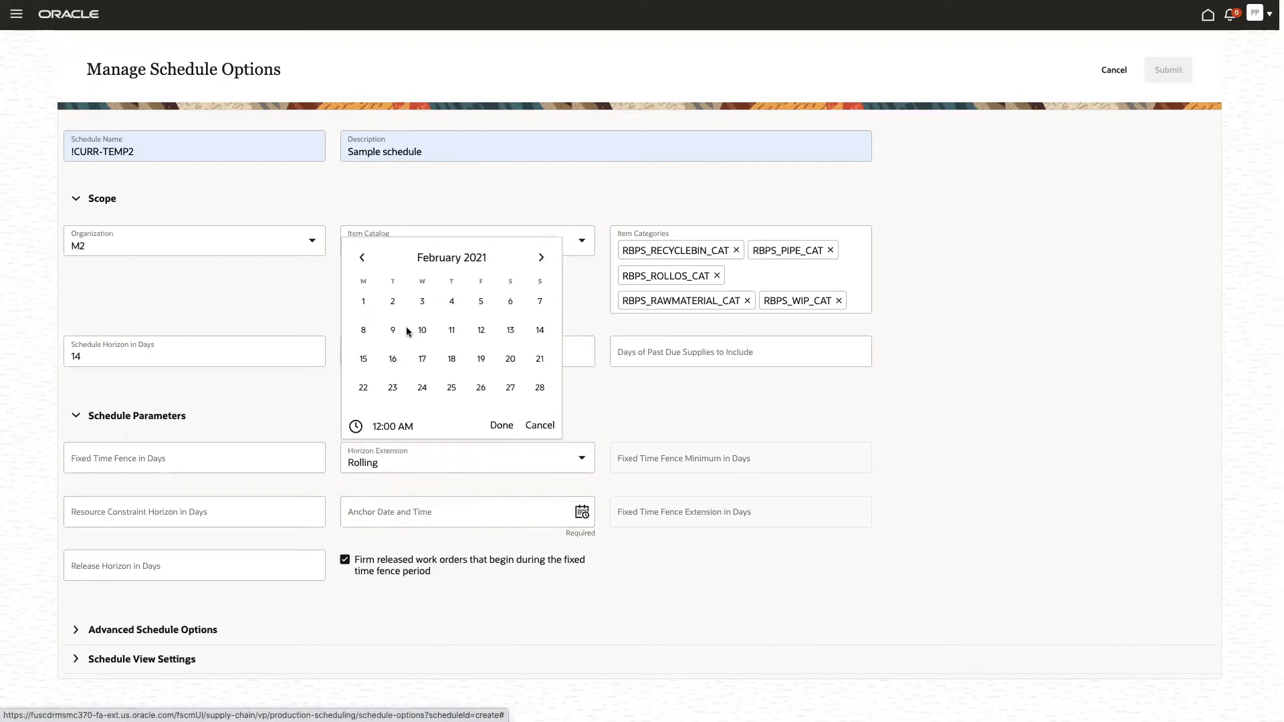
{"action": "left_click", "coordinate": [364, 302]}
{"action": "left_click", "coordinate": [501, 426]}
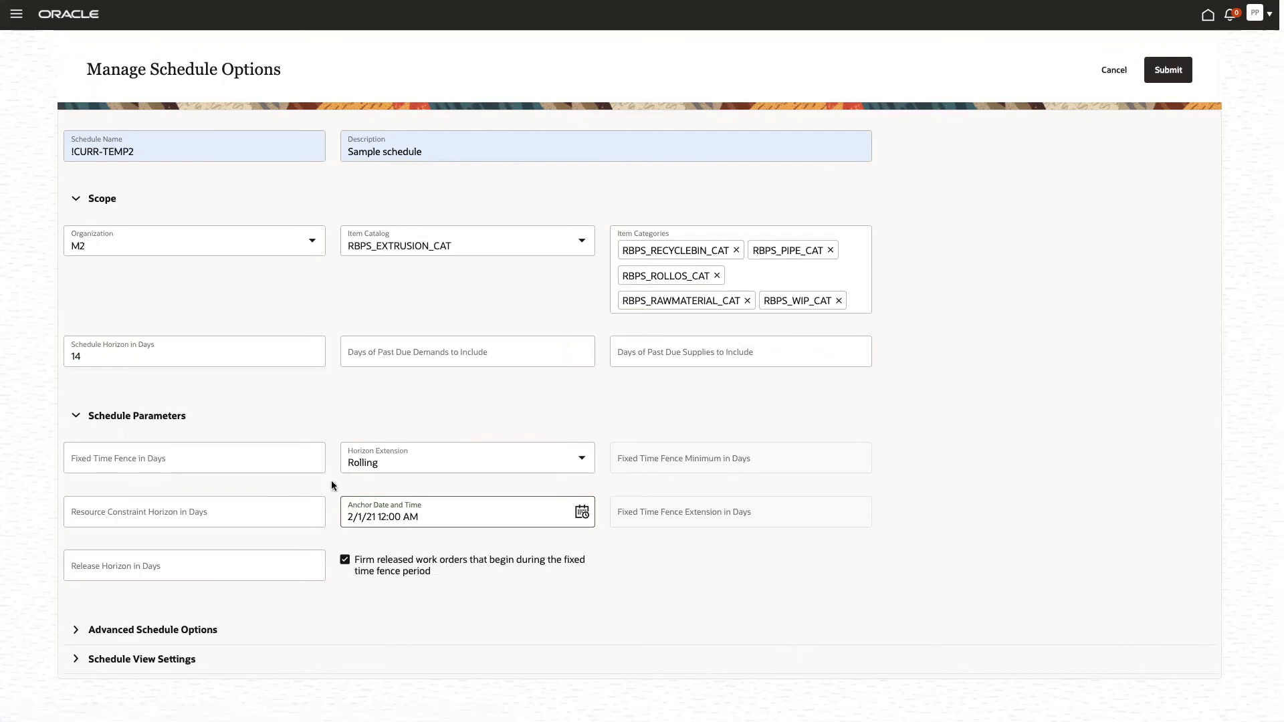
Enable scheduling buckets with a bucket size of 7 days in the advanced schedule options and submit the schedule
{"action": "left_click", "coordinate": [75, 424]}
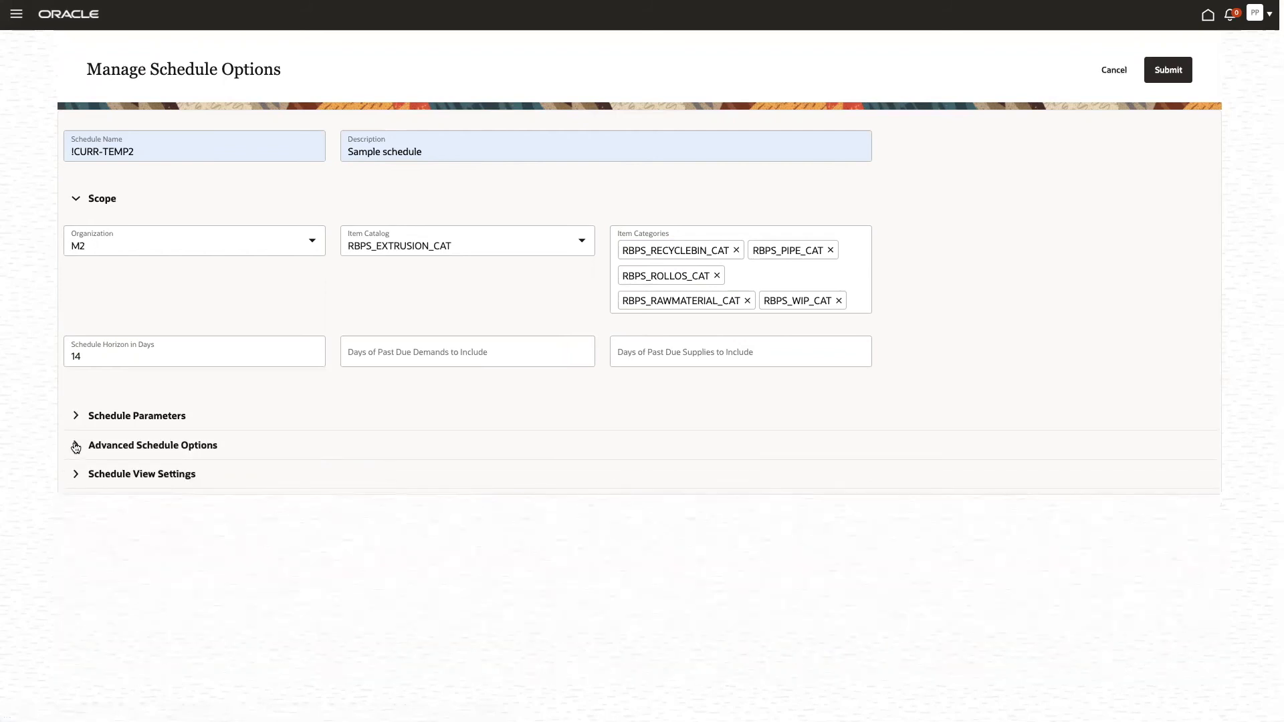
{"action": "left_click", "coordinate": [78, 448]}
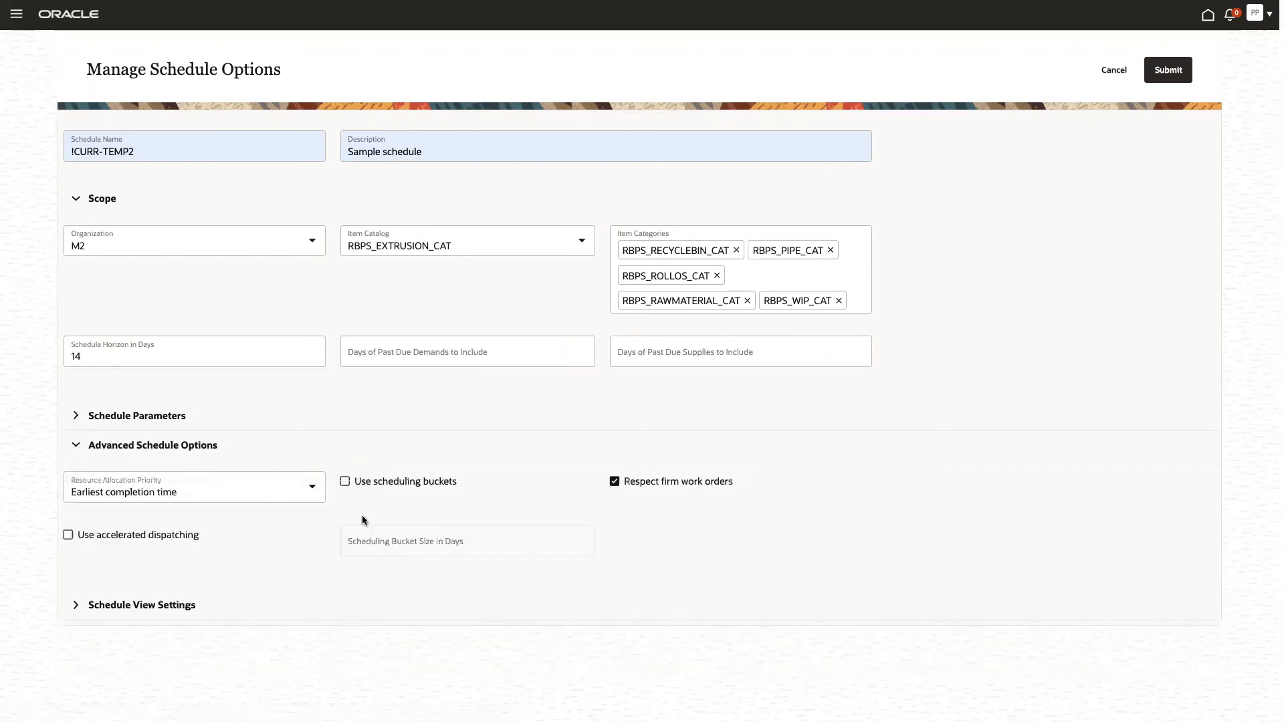
{"action": "left_click", "coordinate": [346, 481]}
{"action": "left_click", "coordinate": [363, 540]}
{"action": "left_click", "coordinate": [360, 576]}
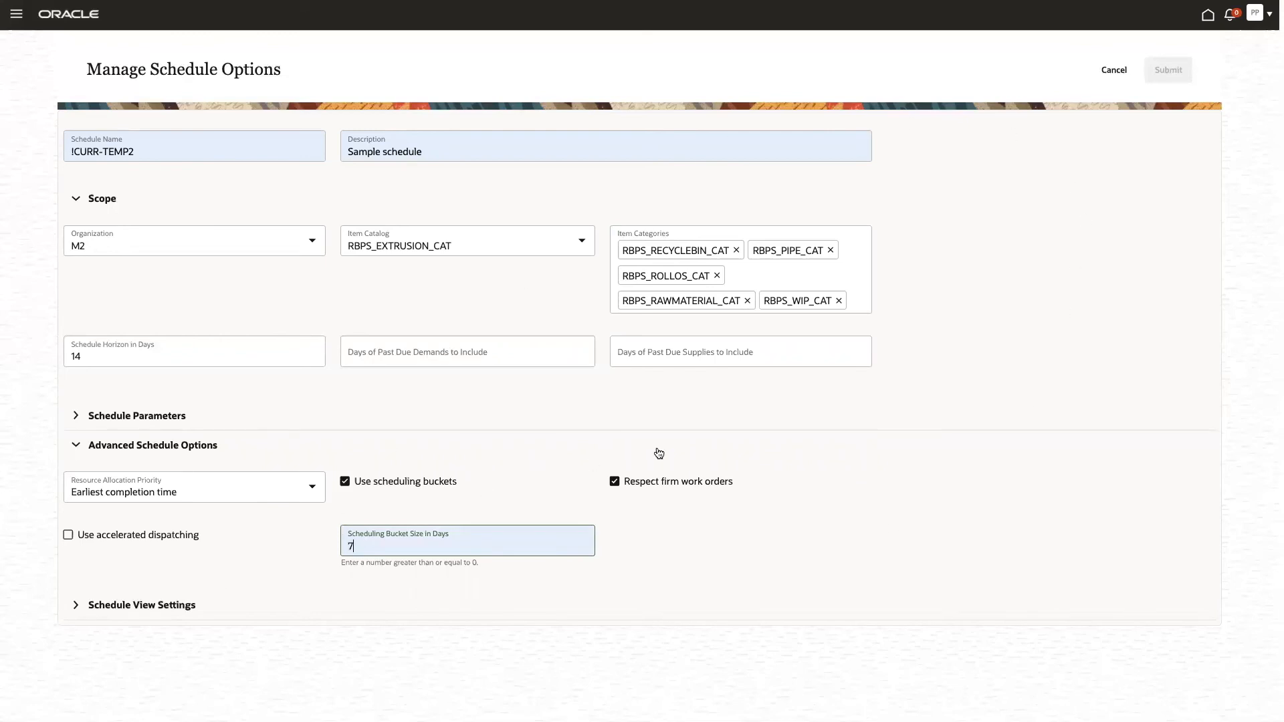
{"action": "left_click", "coordinate": [874, 455]}
{"action": "left_click", "coordinate": [875, 455]}
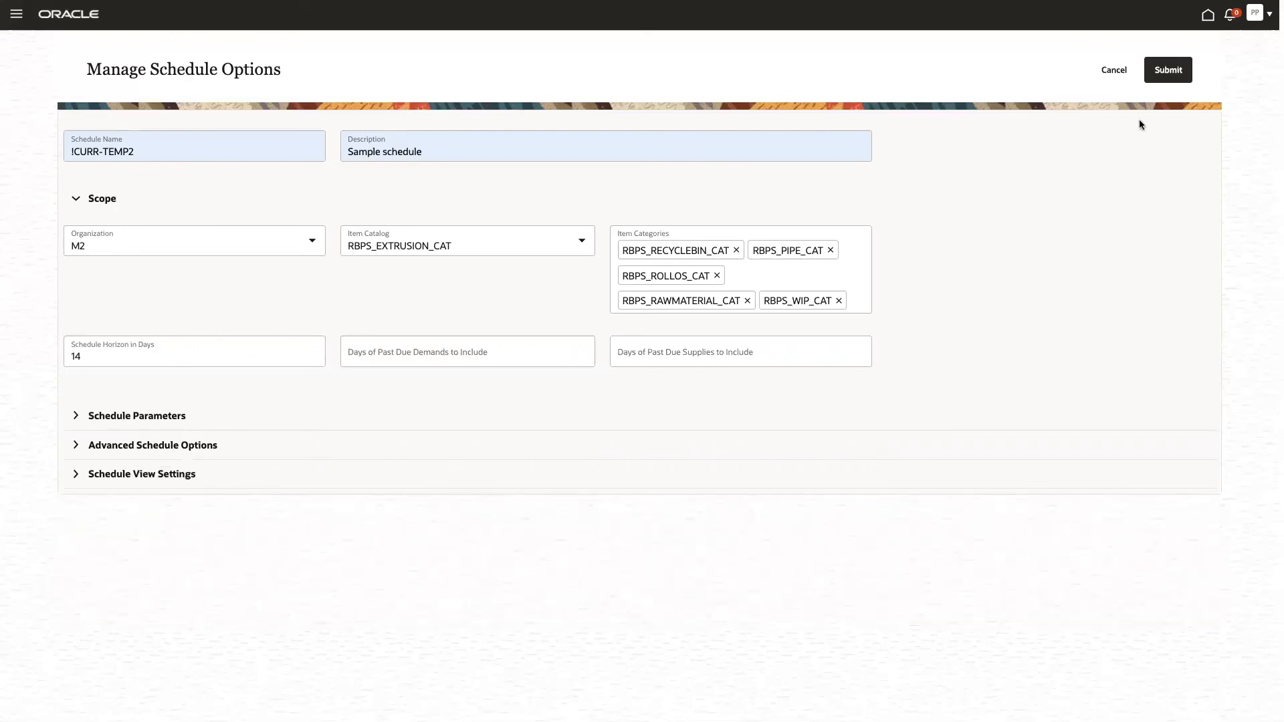
{"action": "left_click", "coordinate": [1171, 74]}
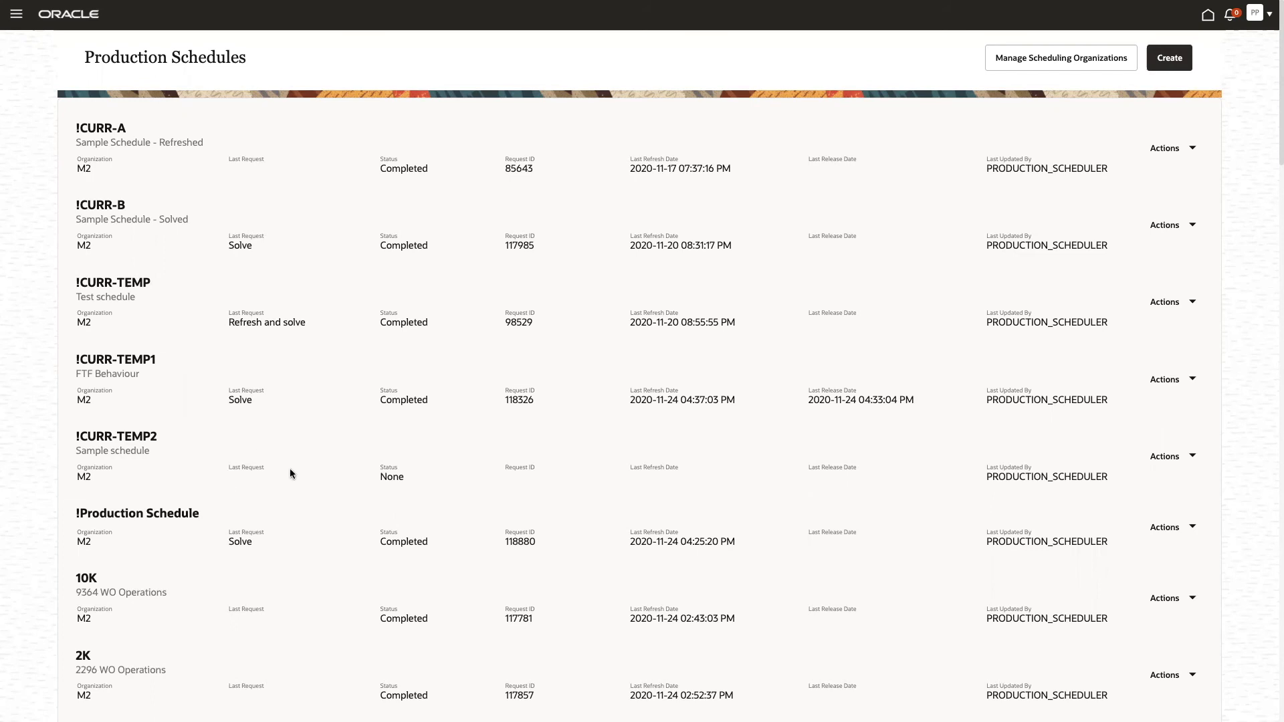
Refresh the !CURR-TEMP2 schedule's data and open the schedule
{"action": "left_click", "coordinate": [1193, 458]}
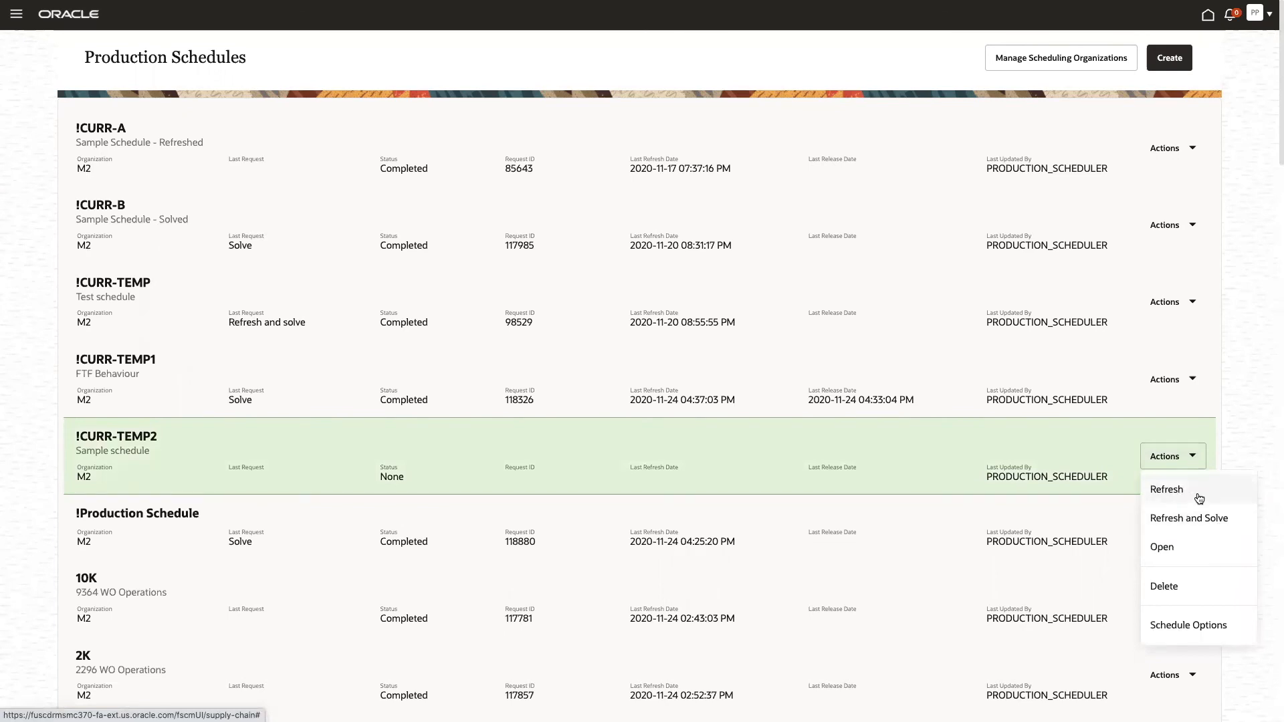
{"action": "left_click", "coordinate": [1196, 497]}
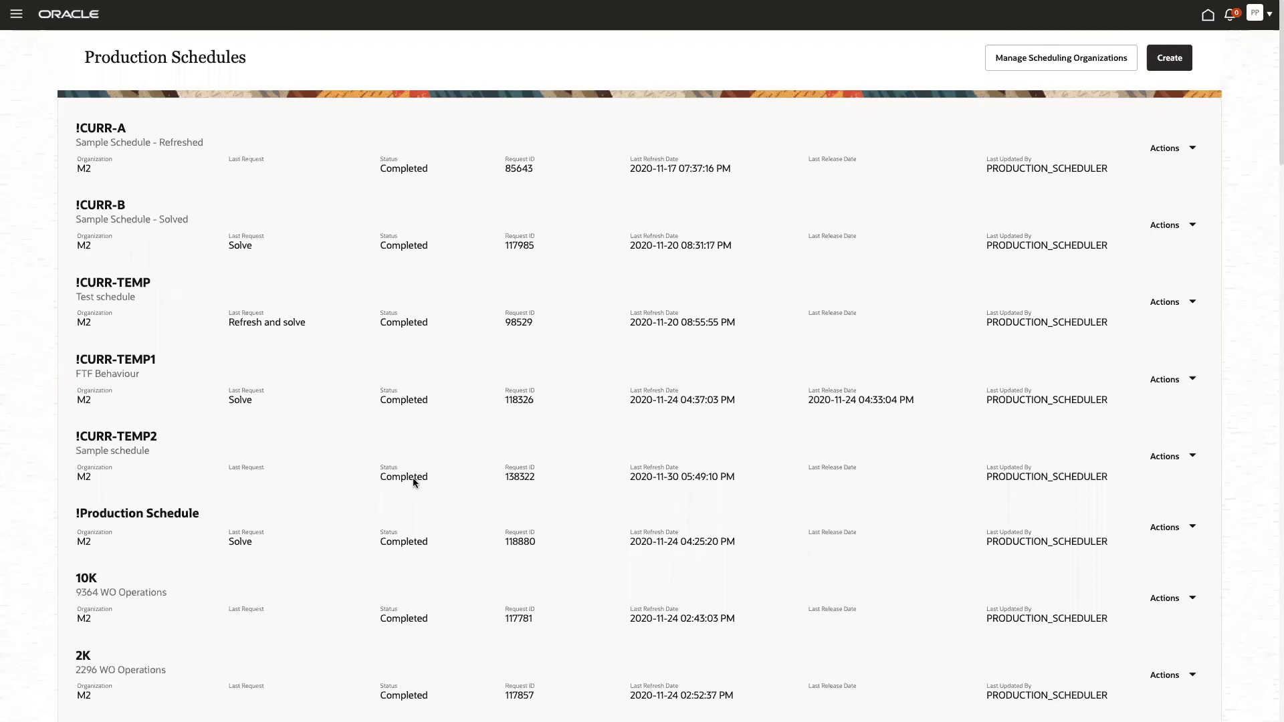
{"action": "left_click", "coordinate": [1192, 458]}
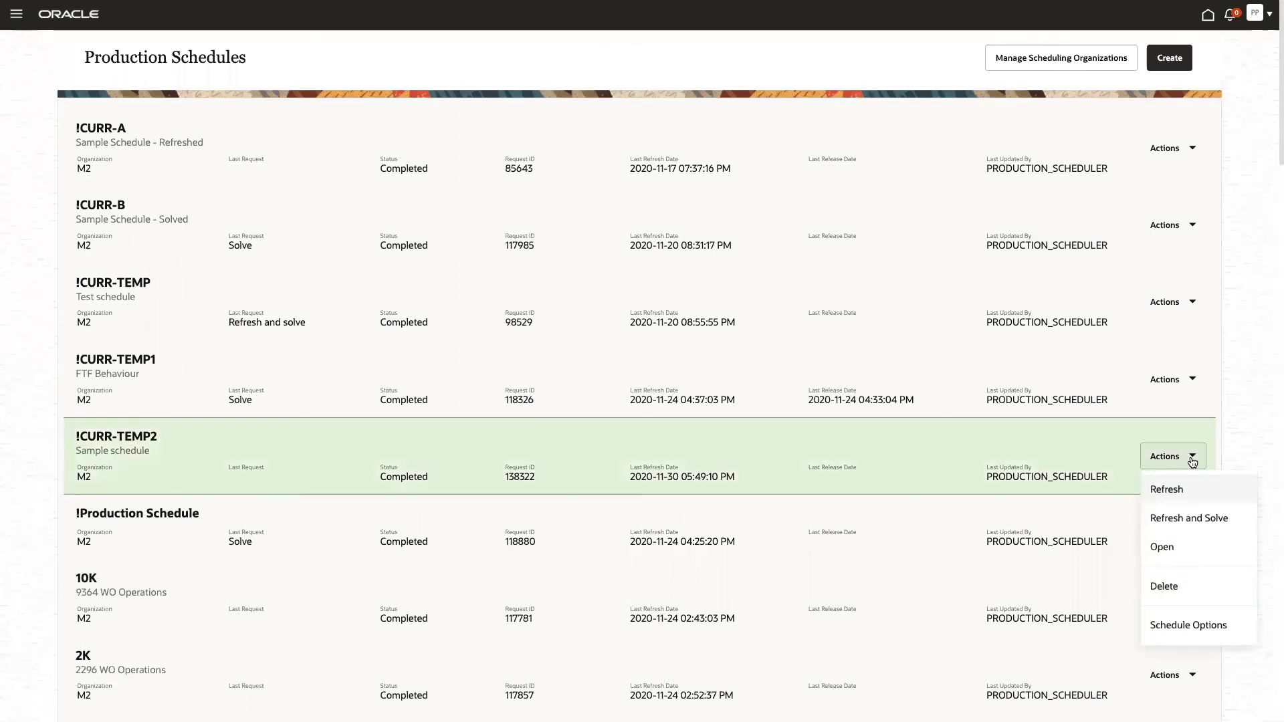
{"action": "left_click", "coordinate": [1197, 551]}
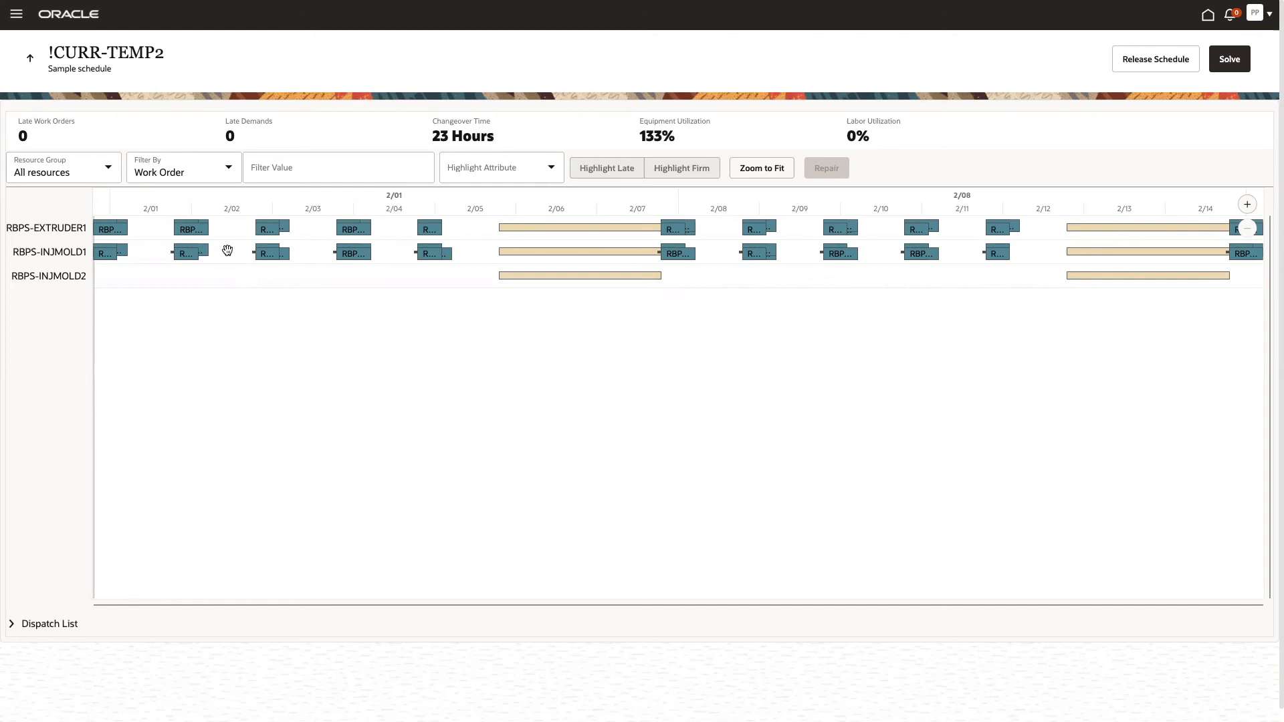
Expand the dispatch list and show the operations for resource RBPS-INJMOLD1
{"action": "left_click", "coordinate": [12, 626]}
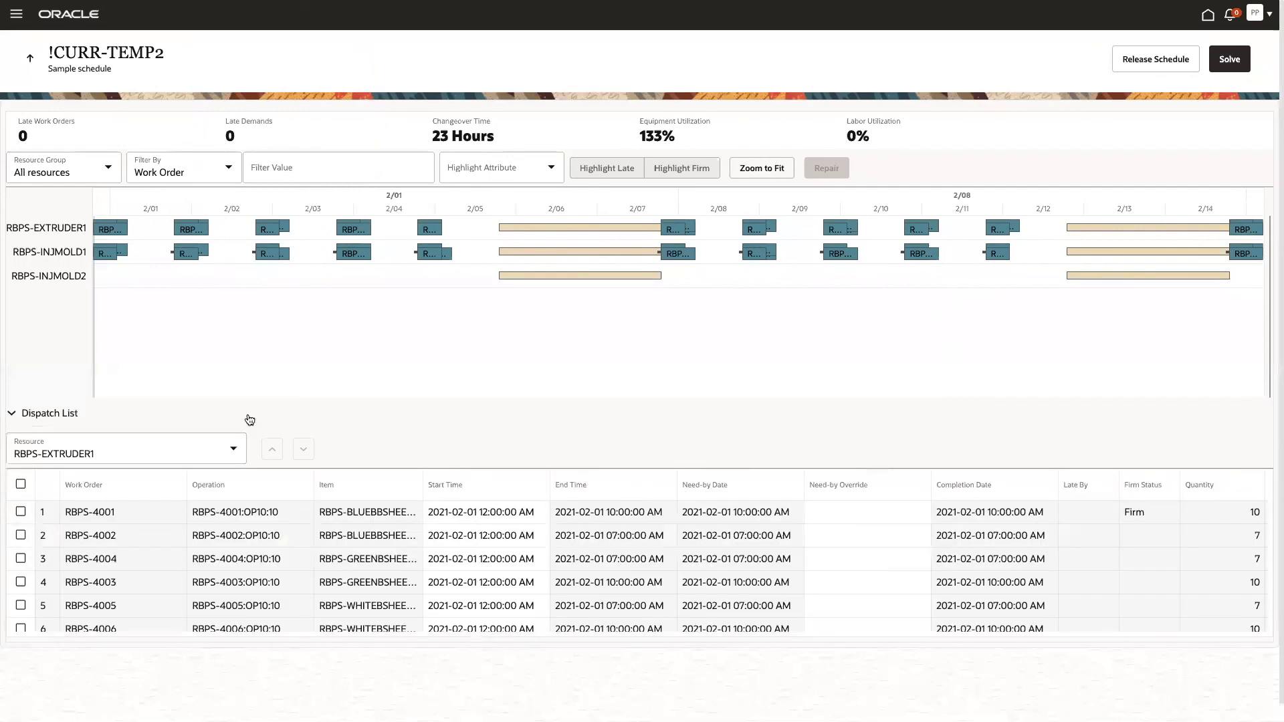
{"action": "left_click", "coordinate": [234, 452]}
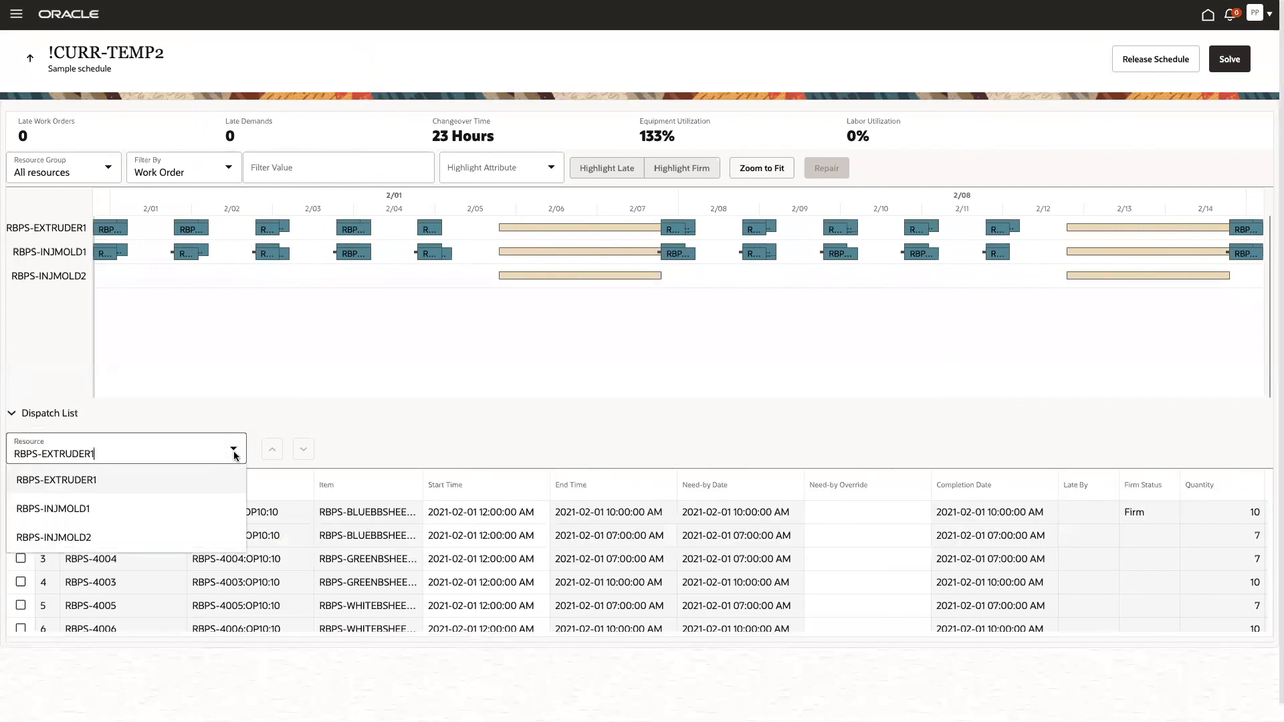
{"action": "left_click", "coordinate": [83, 511]}
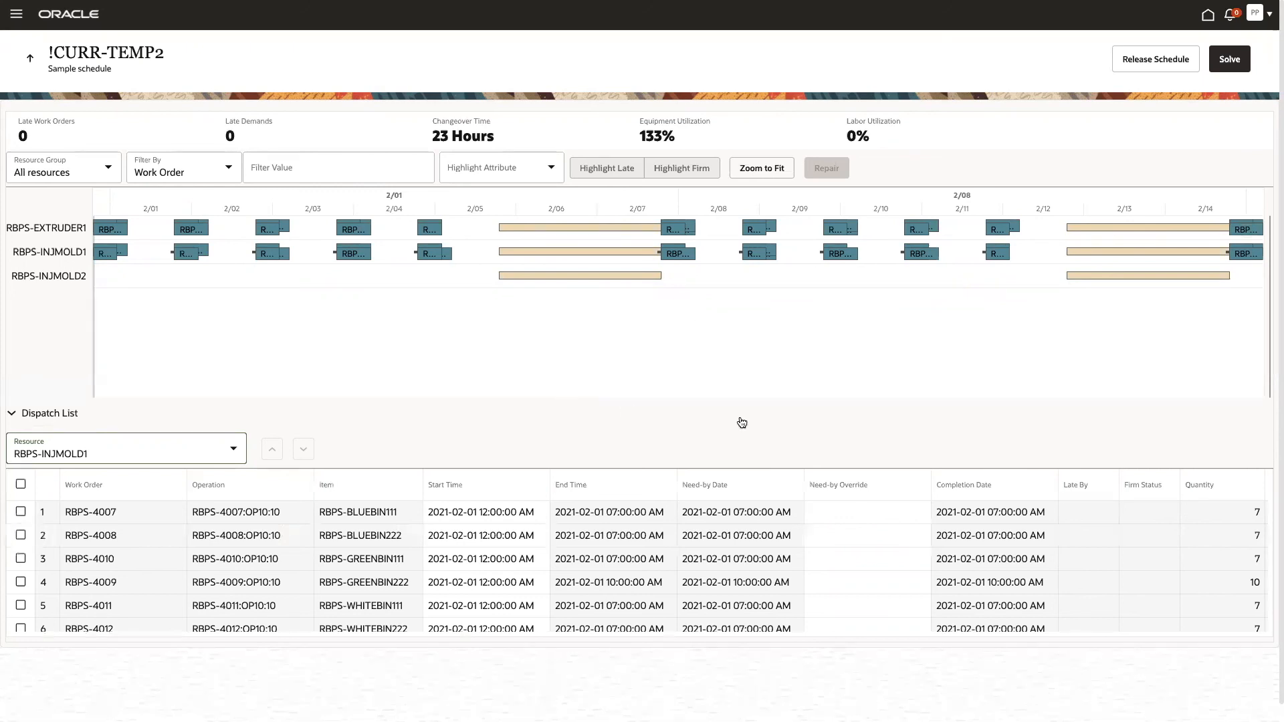
Solve the !CURR-TEMP2 schedule and return to the list of production schedules
{"action": "left_click", "coordinate": [1231, 60]}
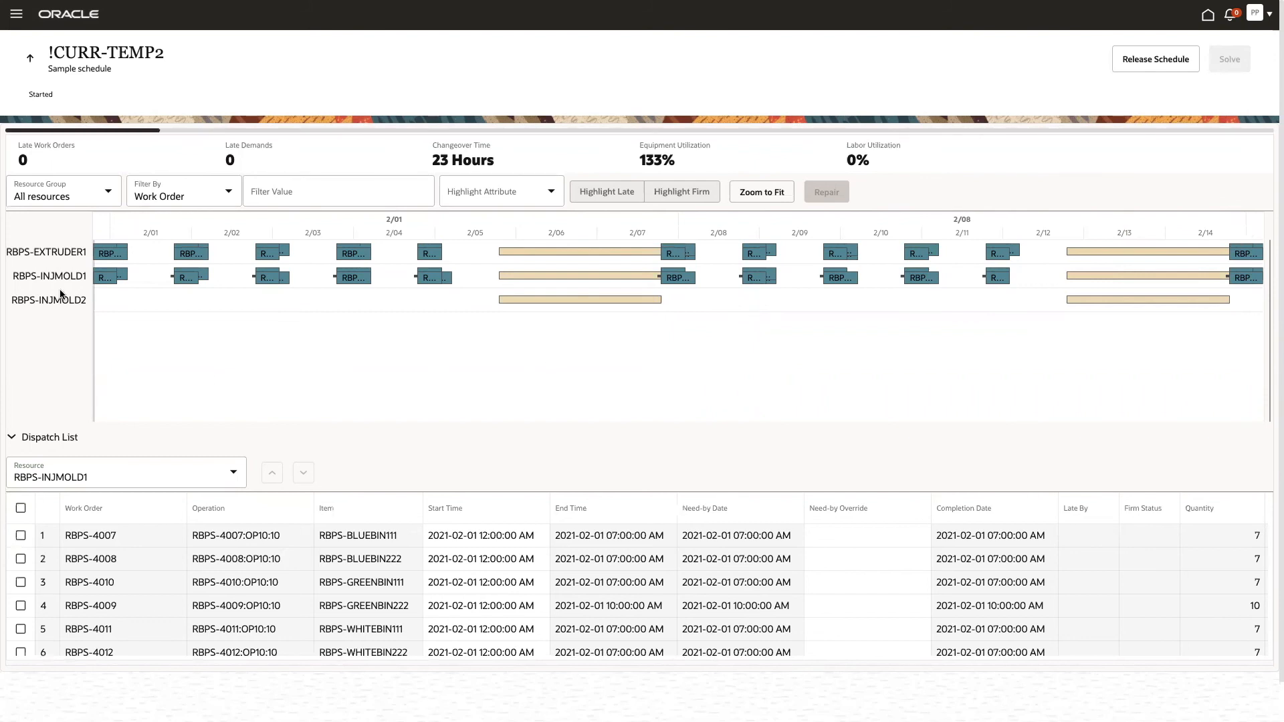
{"action": "left_click", "coordinate": [31, 61]}
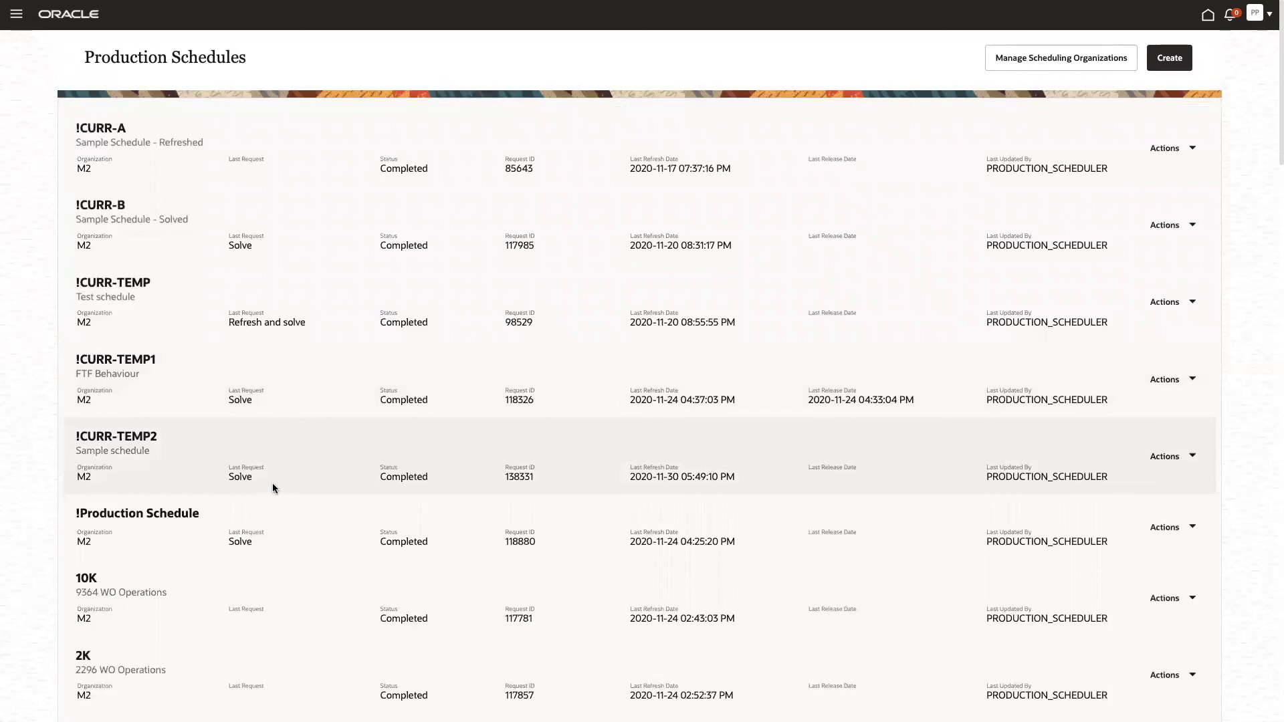
Open the !CURR-TEMP2 schedule and select work order RBPS-4043 in the dispatch list of resource RBPS-INJMOLD1
{"action": "left_click", "coordinate": [1192, 456]}
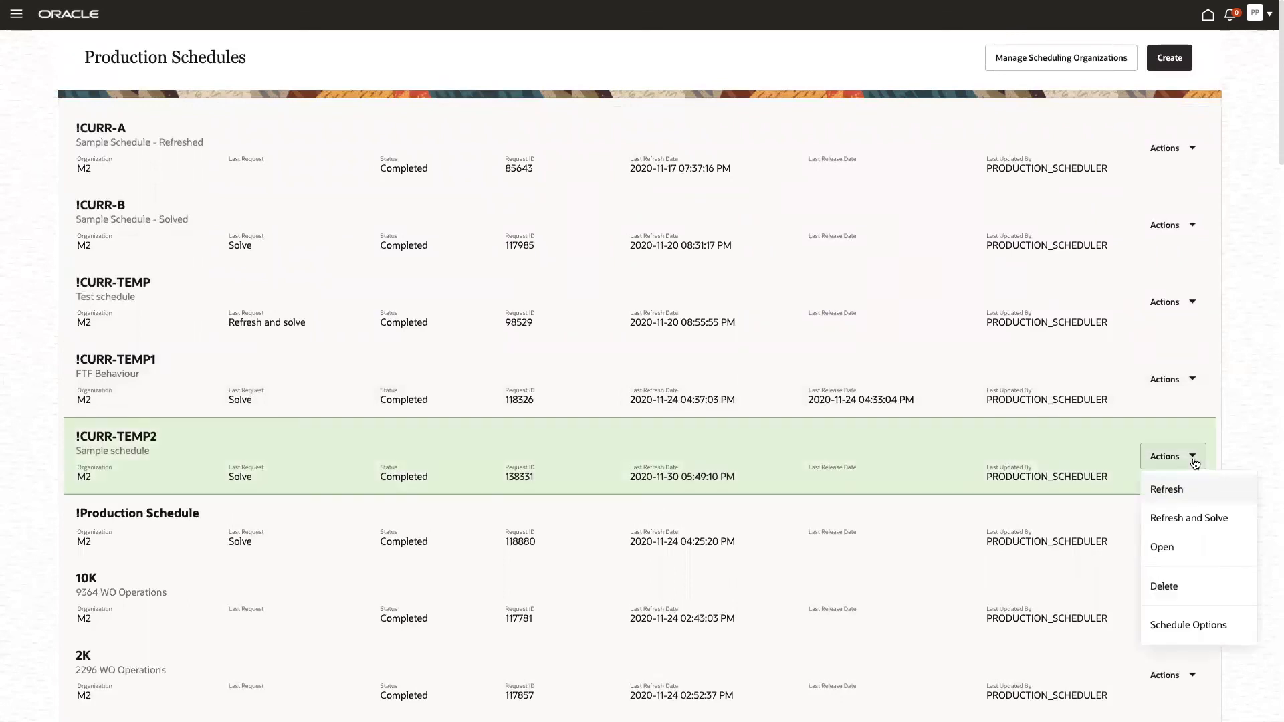
{"action": "left_click", "coordinate": [1162, 547]}
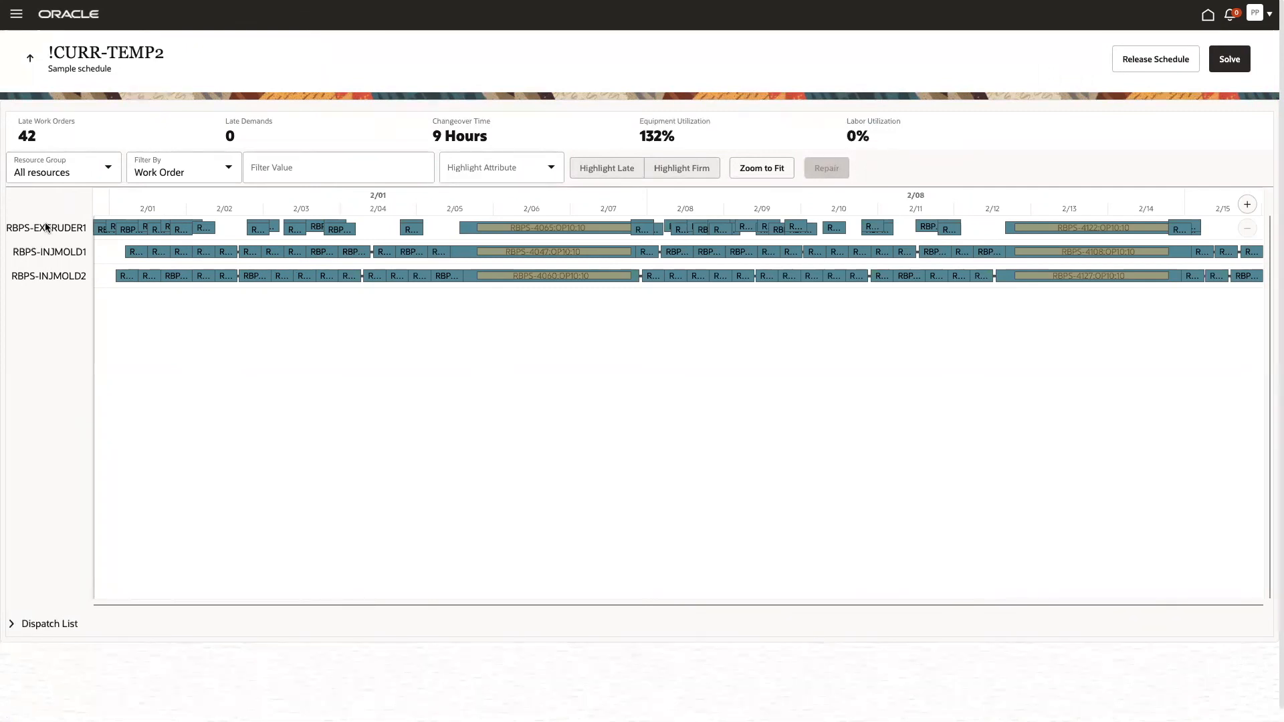
{"action": "left_click", "coordinate": [14, 624]}
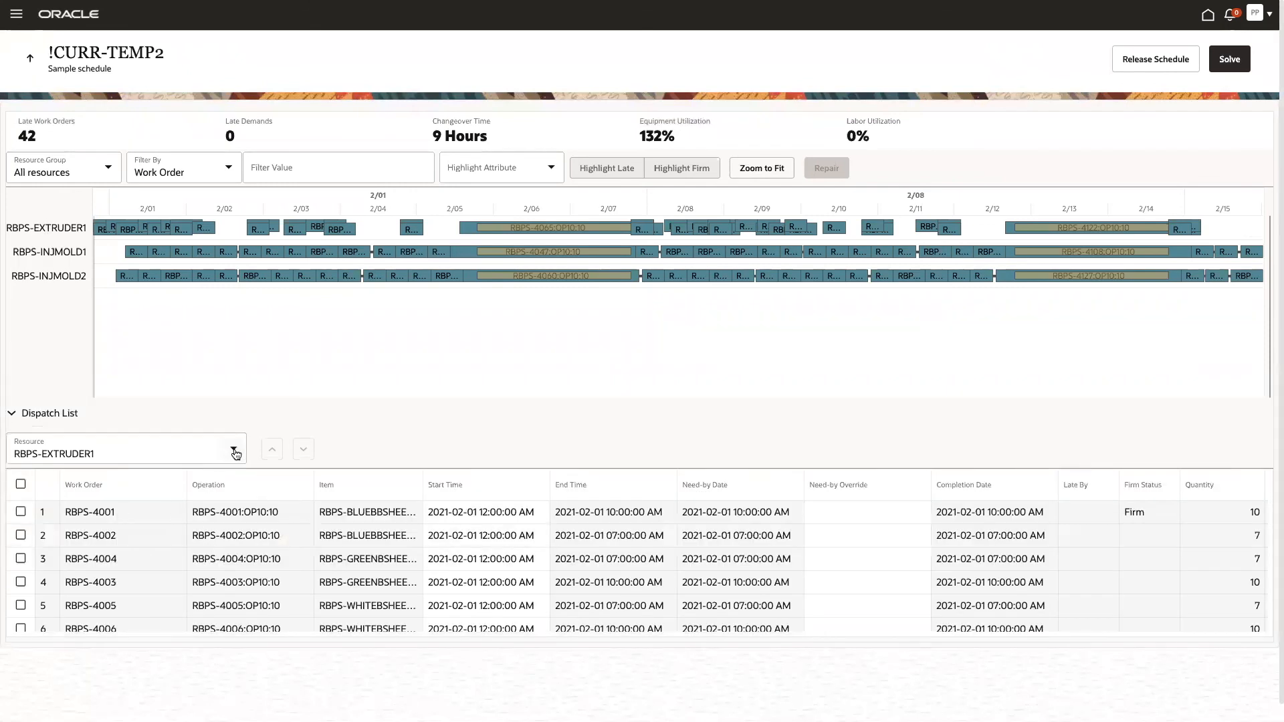
{"action": "left_click", "coordinate": [236, 454]}
{"action": "left_click", "coordinate": [66, 505]}
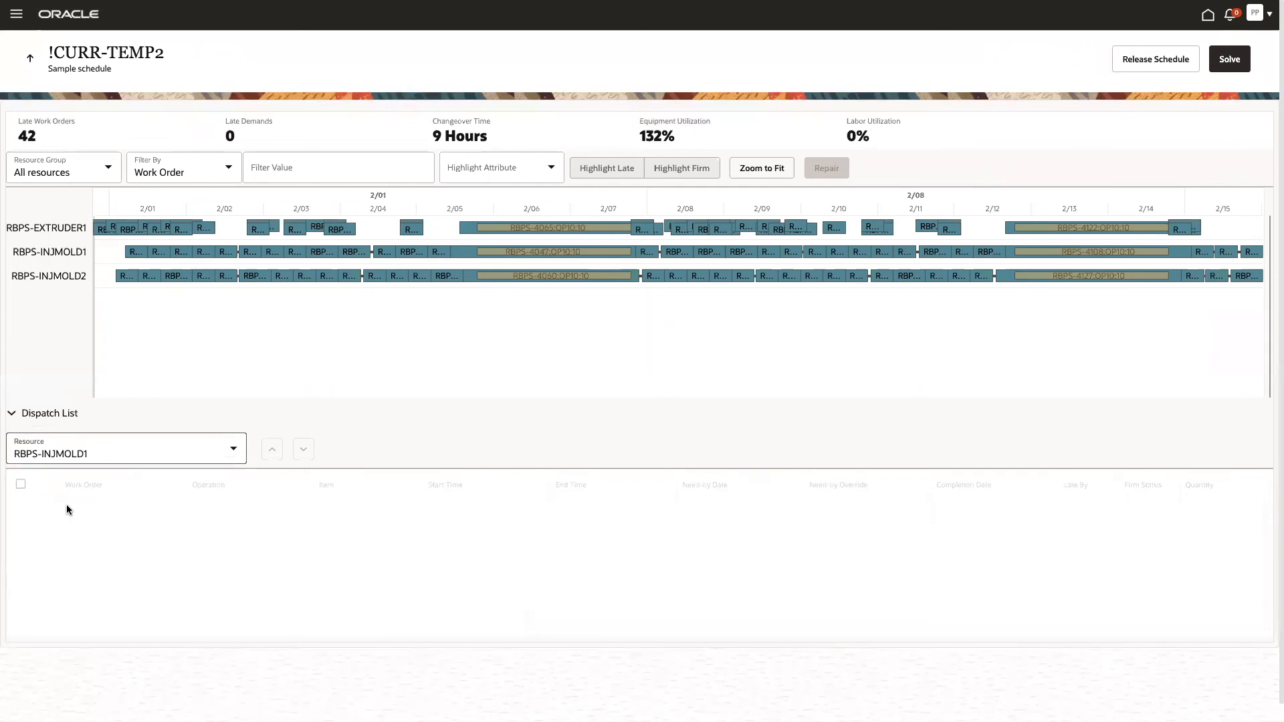
{"action": "left_click", "coordinate": [110, 570]}
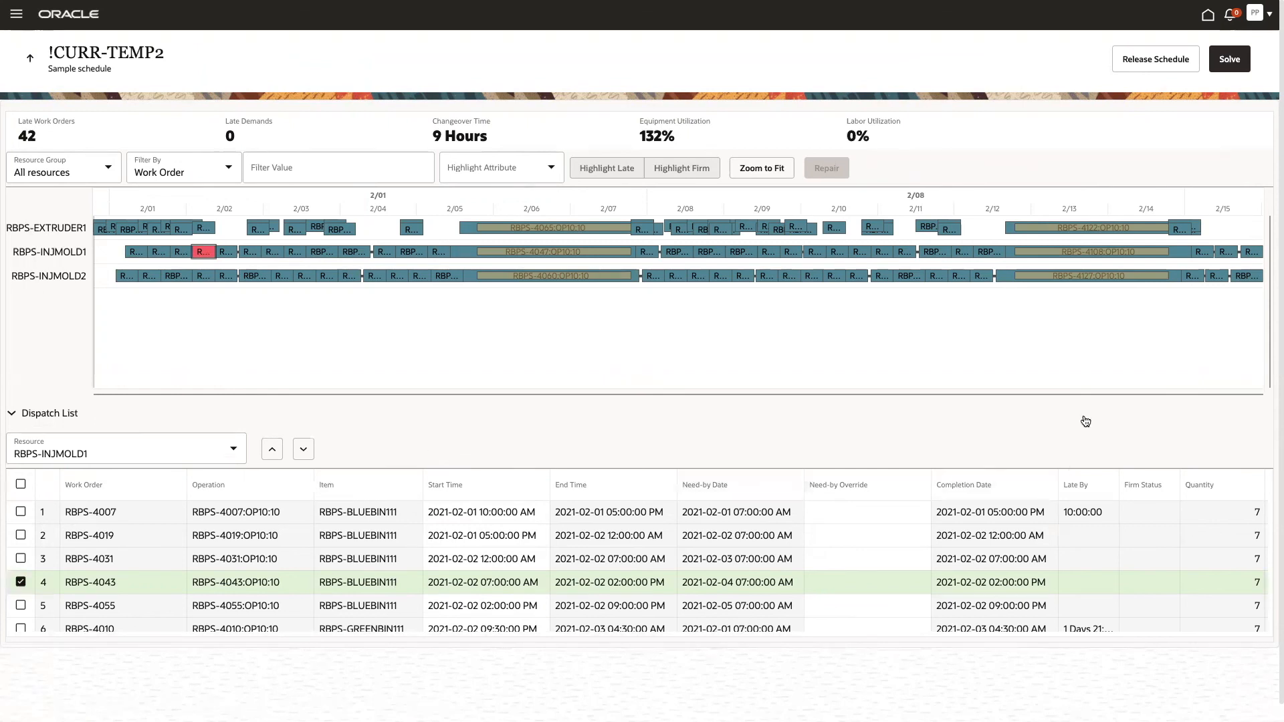
Start the release of the !CURR-TEMP2 schedule to bring up its release summary
{"action": "left_click", "coordinate": [1162, 63]}
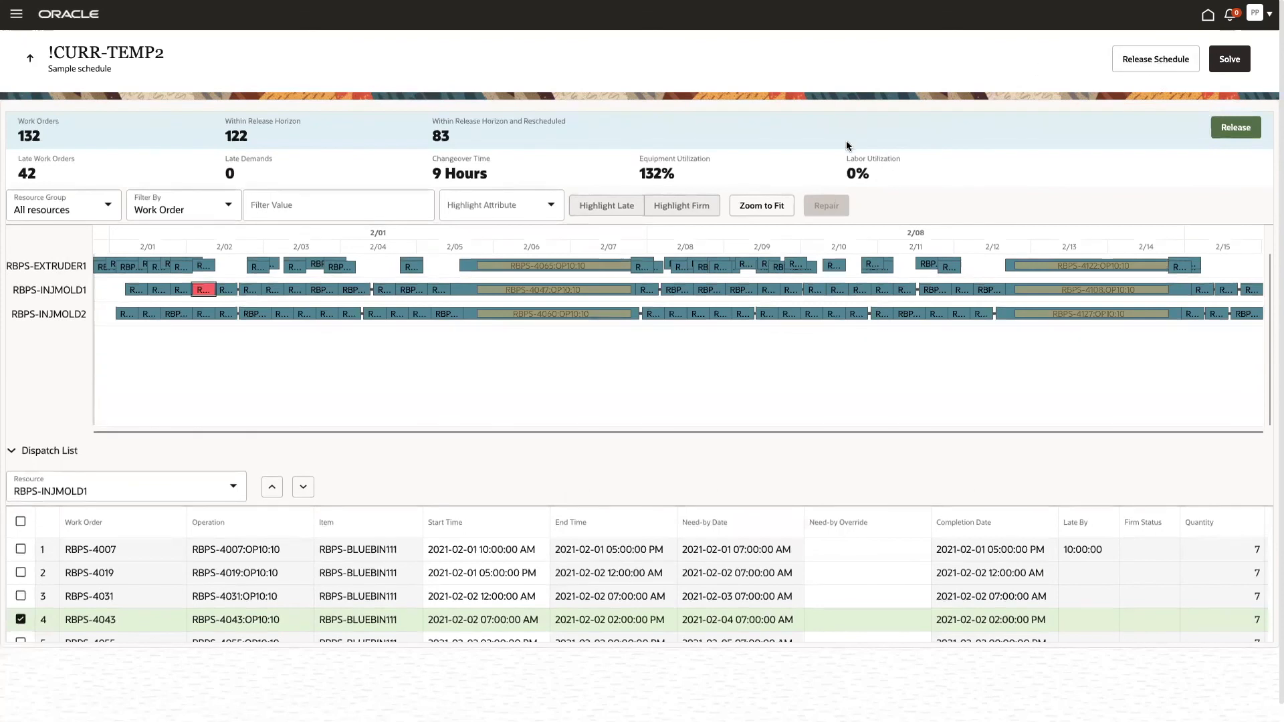